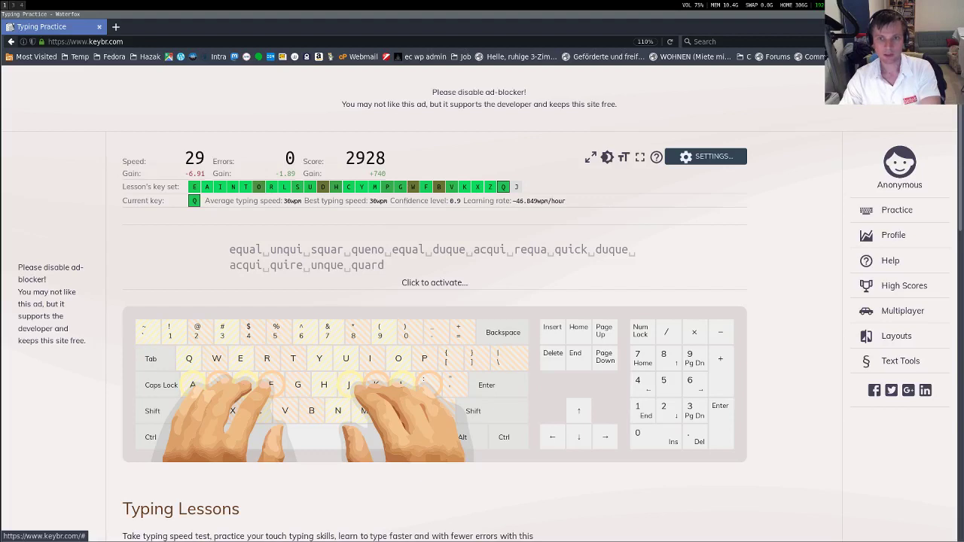
Activate the typing lesson and examine the speed and score figures and the lesson's key set.
click(352, 377)
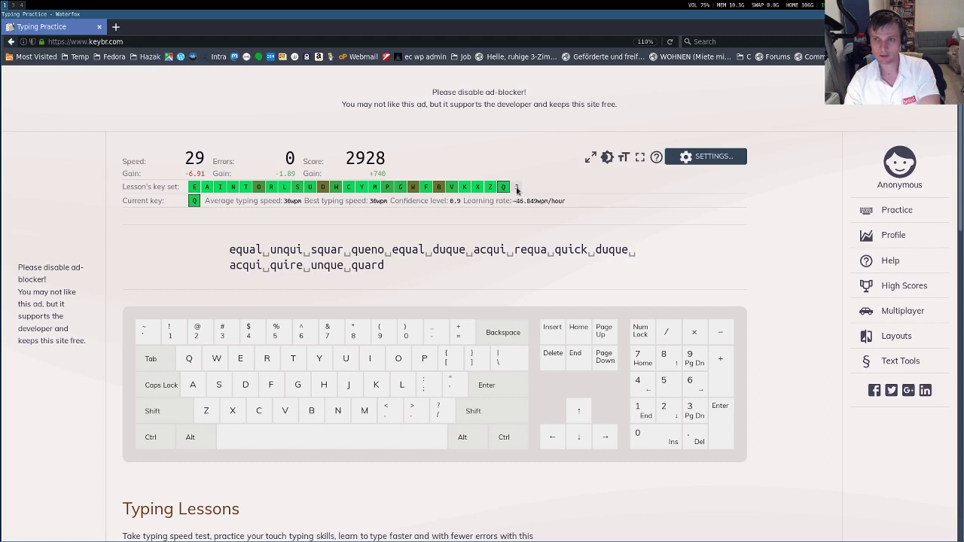
mouse_move(515, 188)
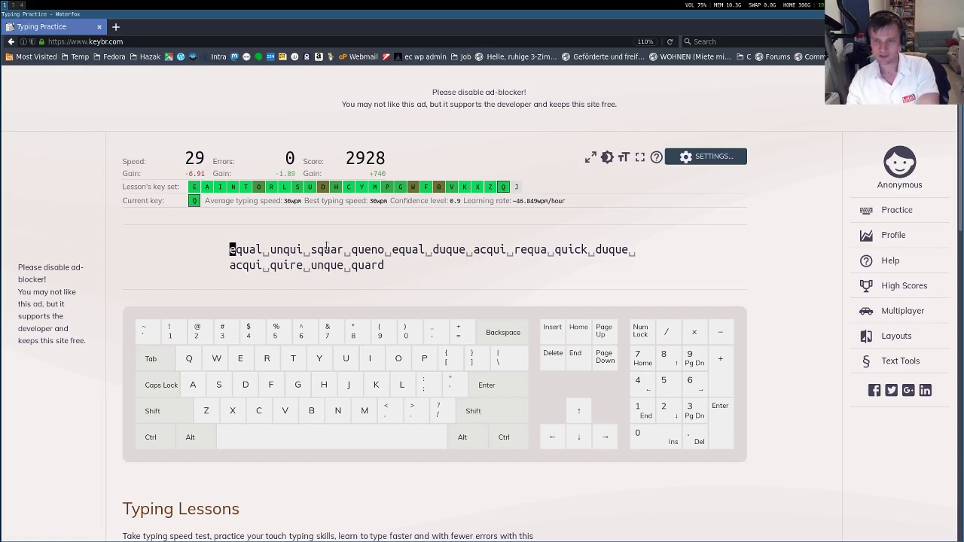
mouse_move(320, 160)
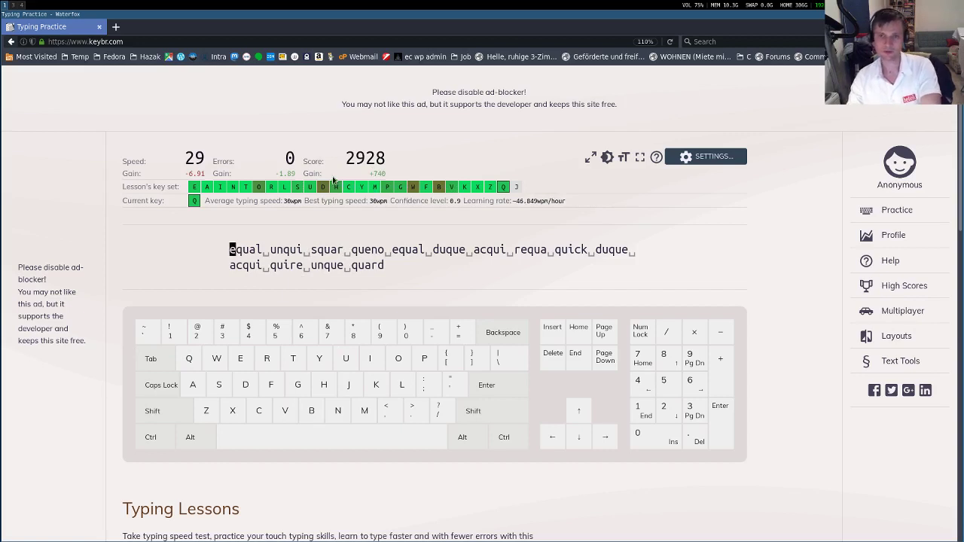
mouse_move(333, 181)
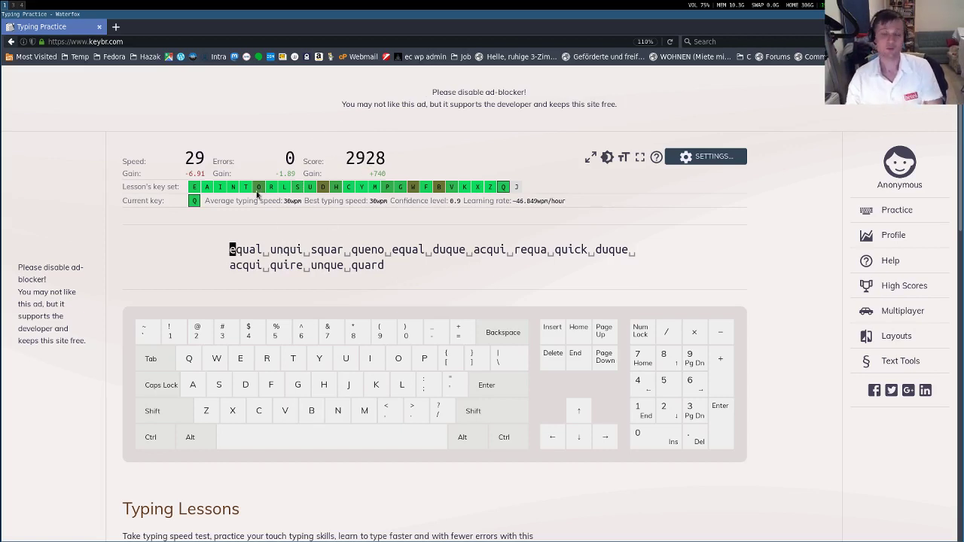
mouse_move(257, 194)
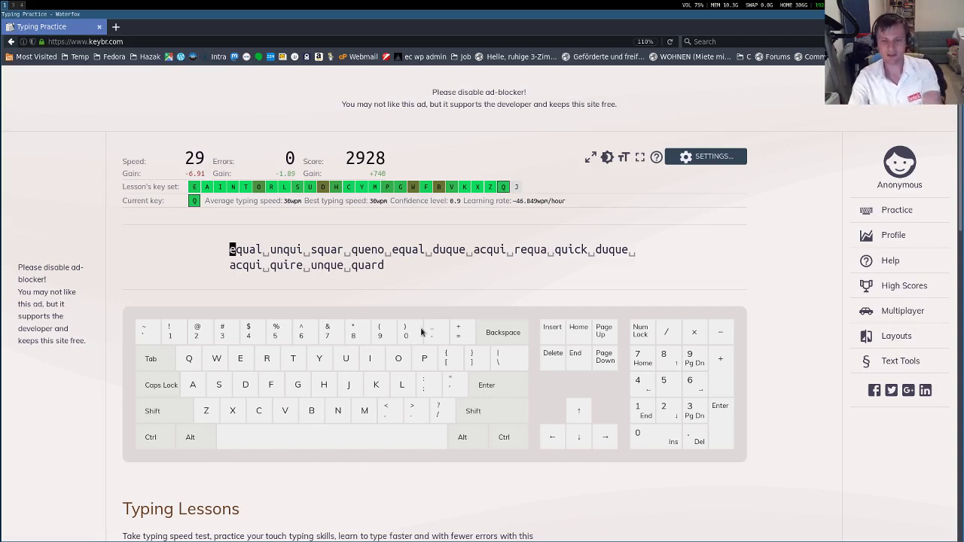
text(equa)
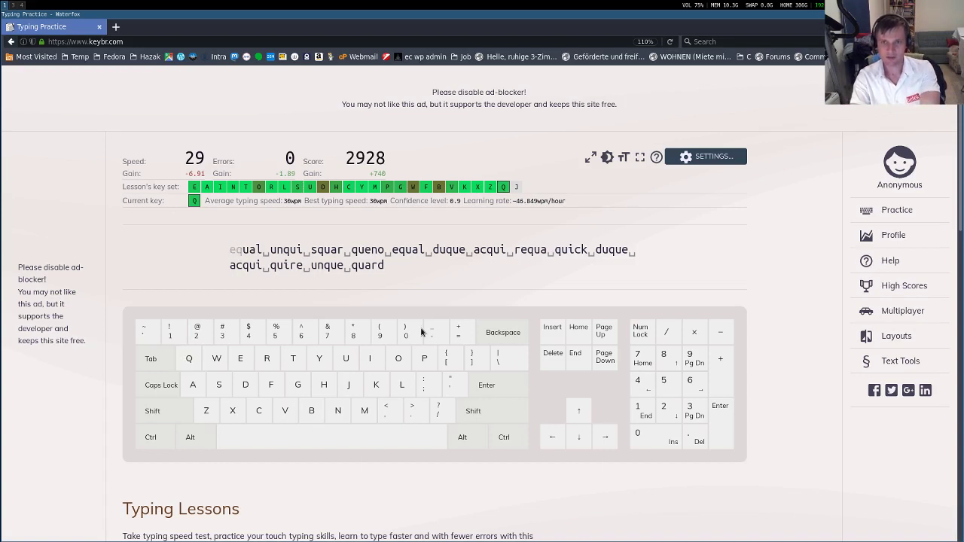
text(l)
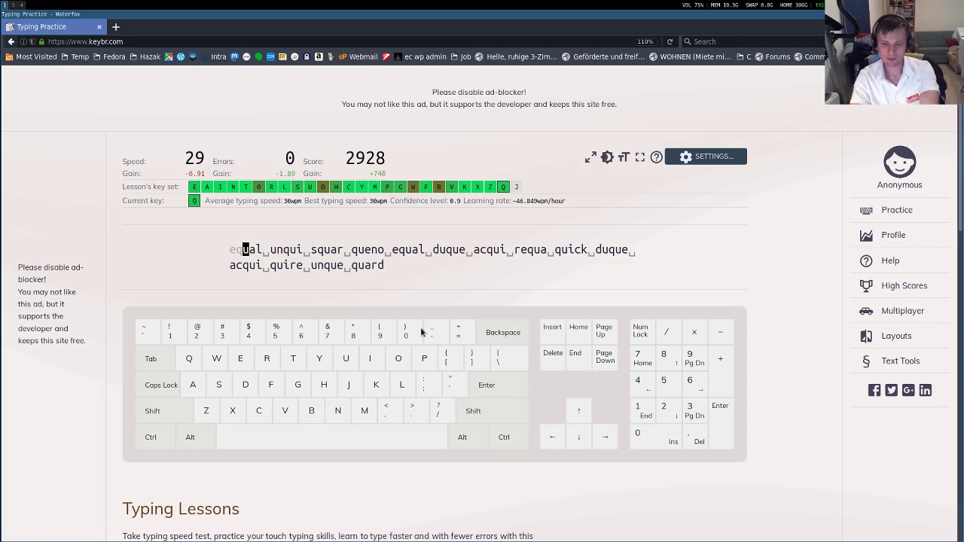
key(l)
key(l)
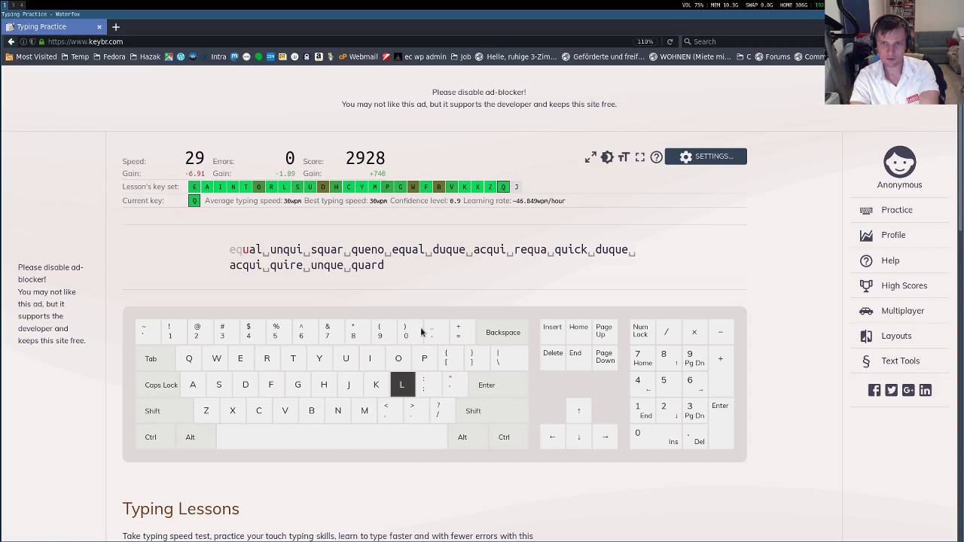
text(u)
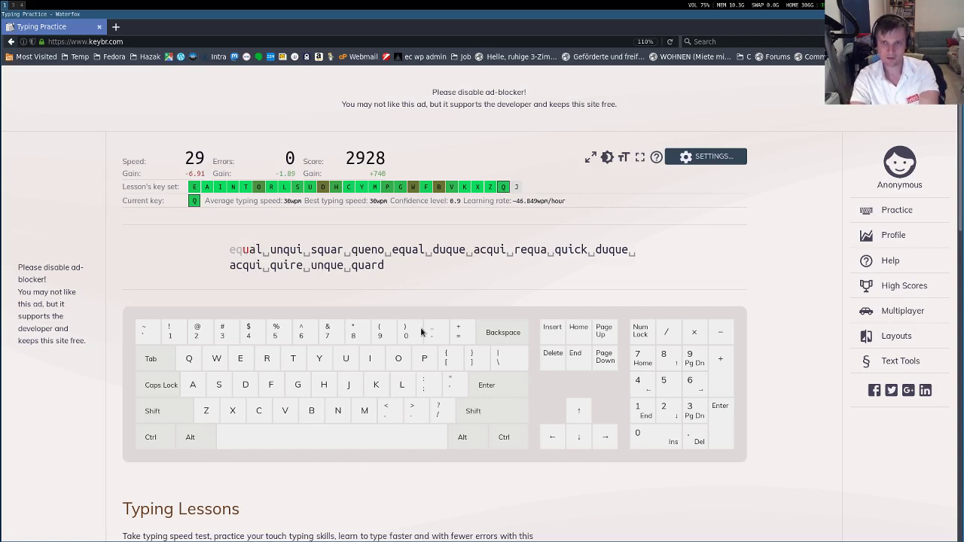
text(al unqui)
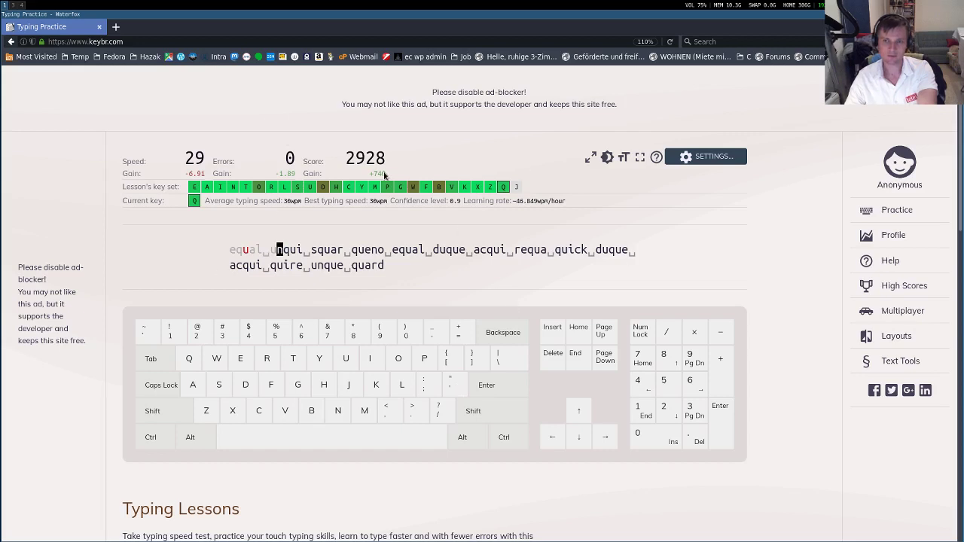
mouse_move(334, 194)
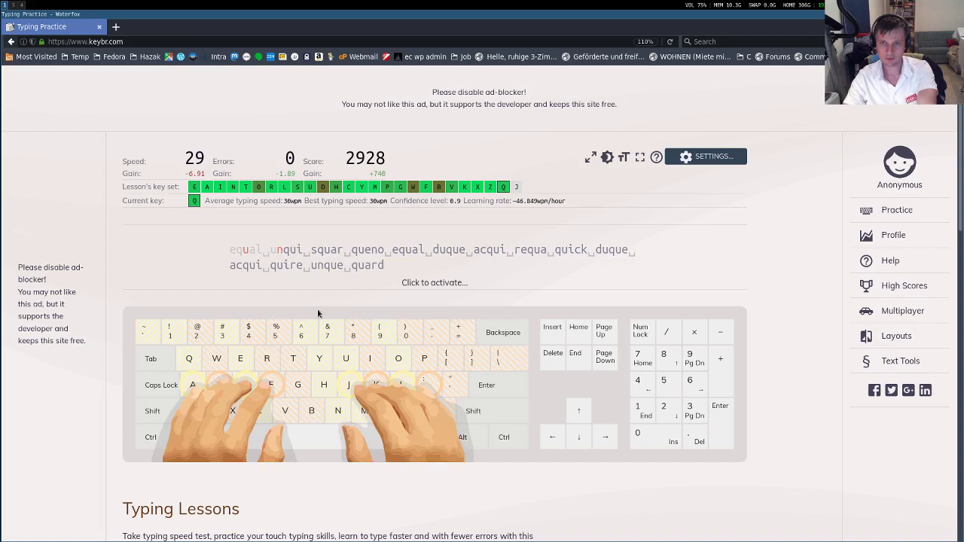
click(291, 248)
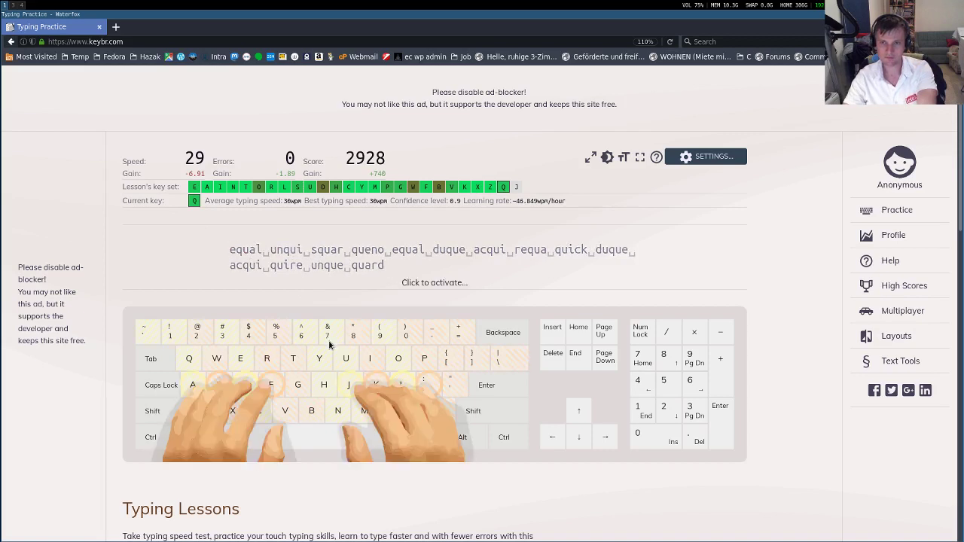
click(311, 249)
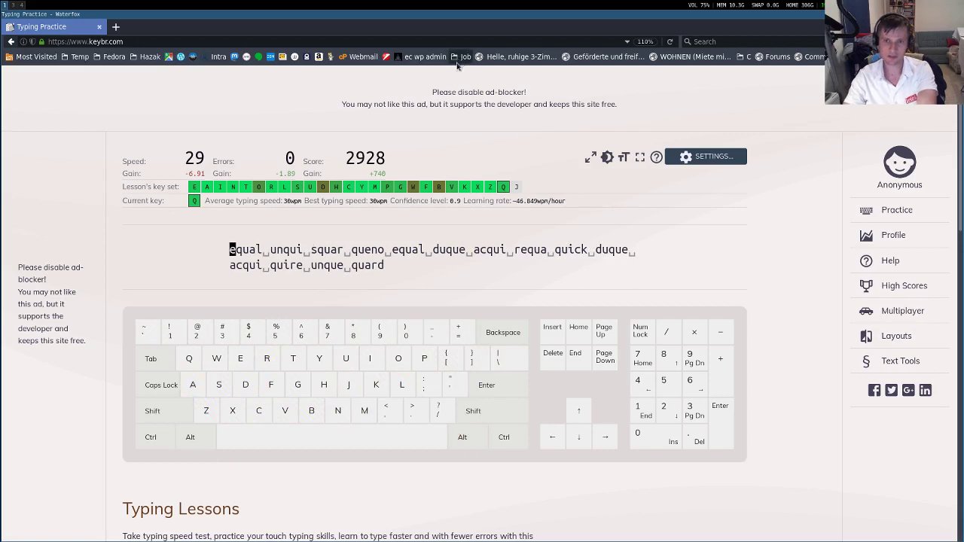
text(w)
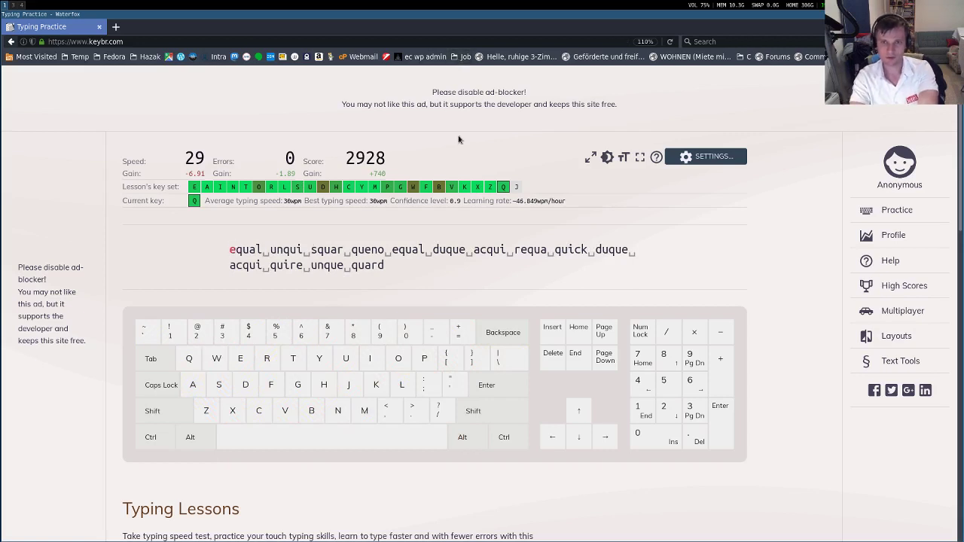
click(266, 377)
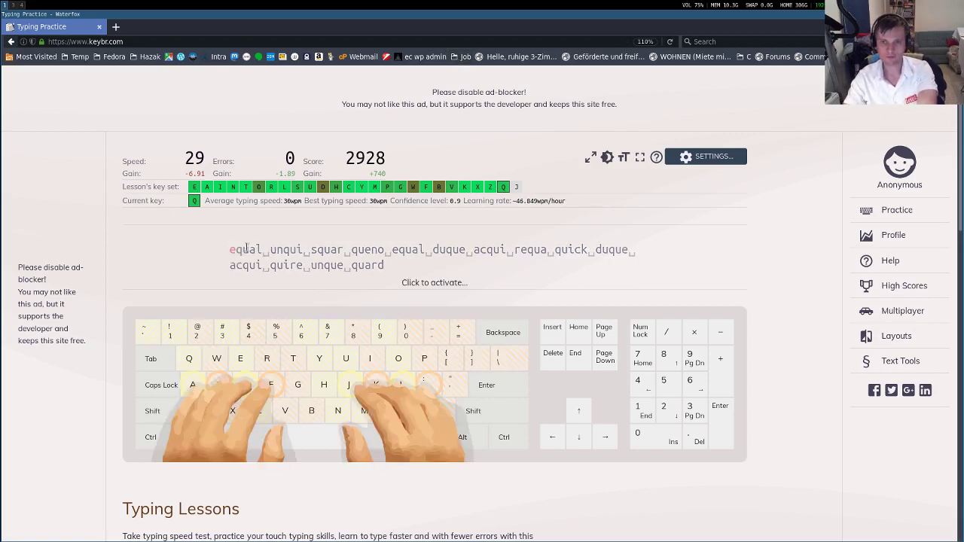
click(267, 356)
text(equal )
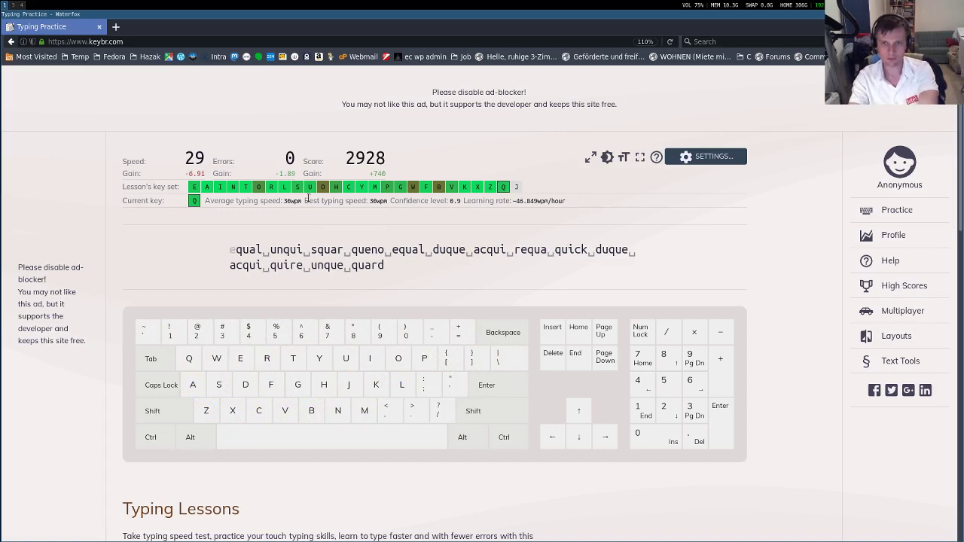
text(unqu)
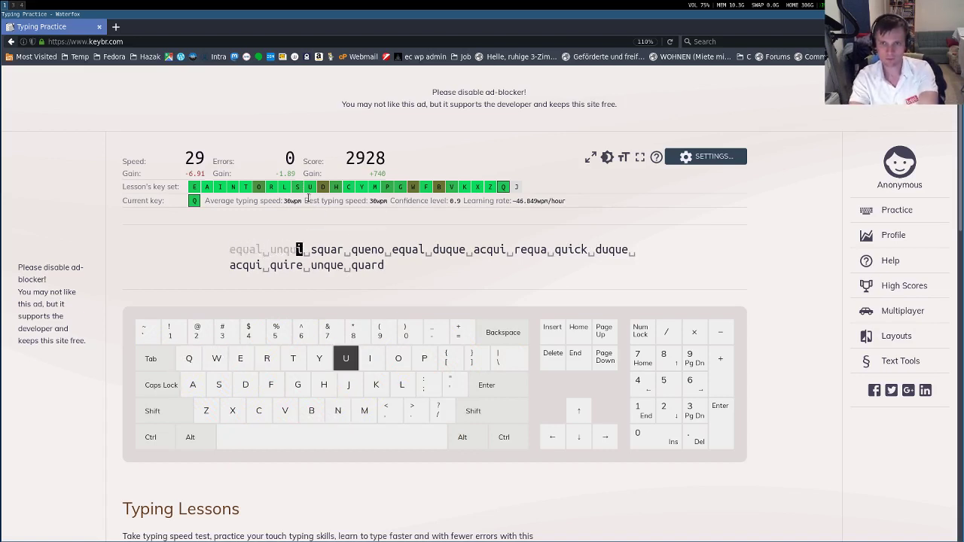
text(i squar )
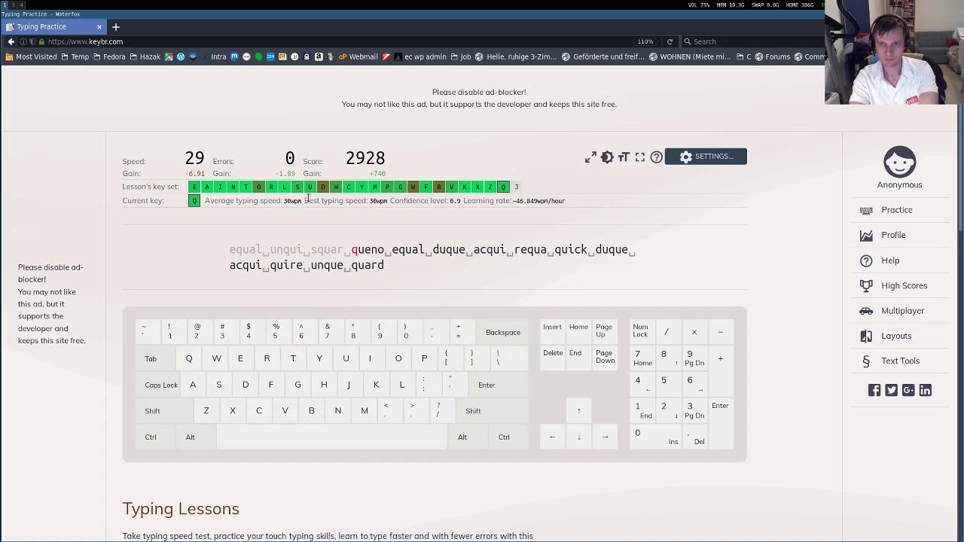
text(queno e)
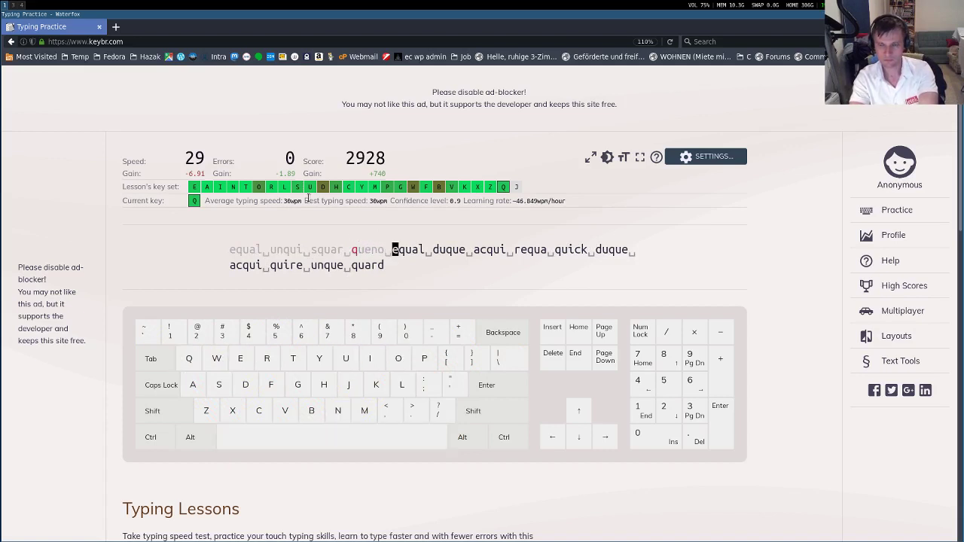
text(qual)
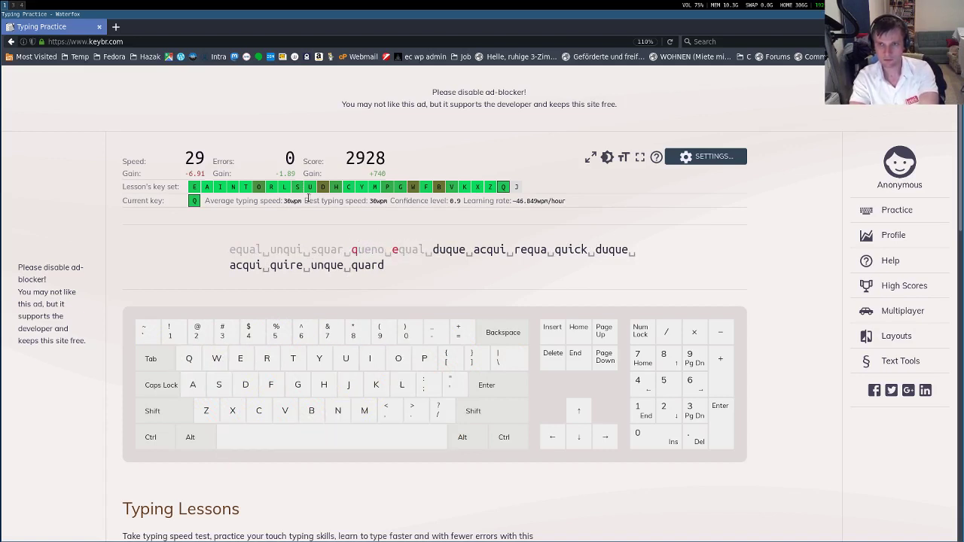
click(292, 325)
Complete the lesson from its beginning by entering "equal unqui squar queno equal duque acqui requa quick duque acqui quire unque quard".
click(395, 119)
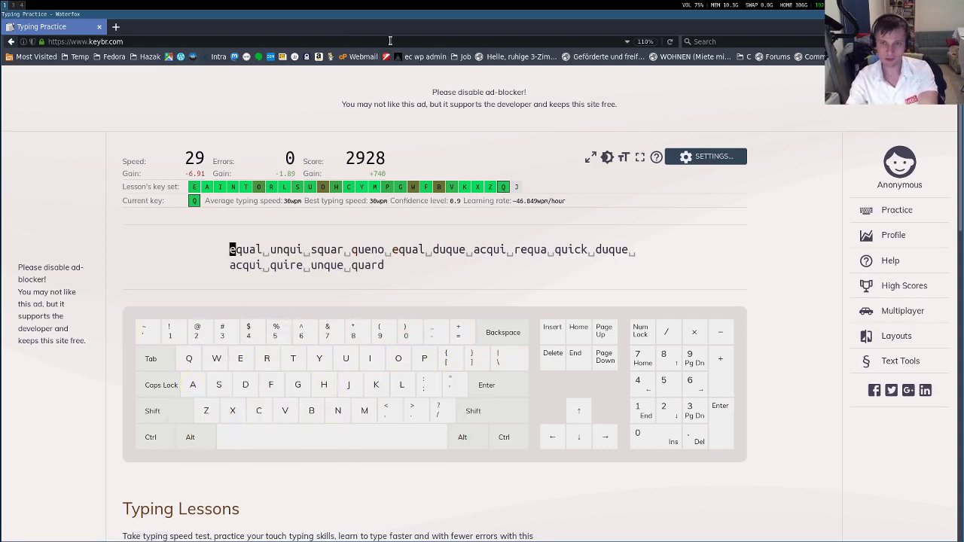
text(equal )
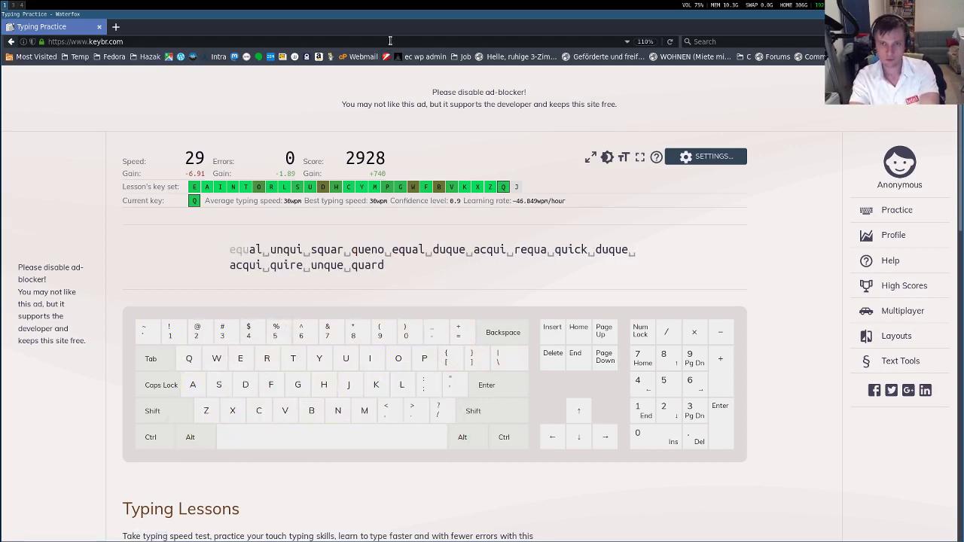
text(unqui sq)
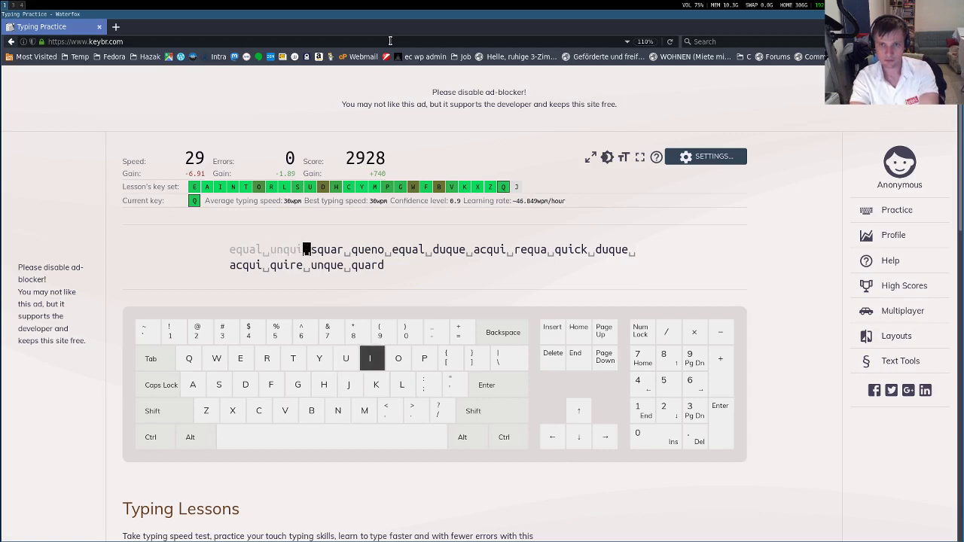
text(uar queno)
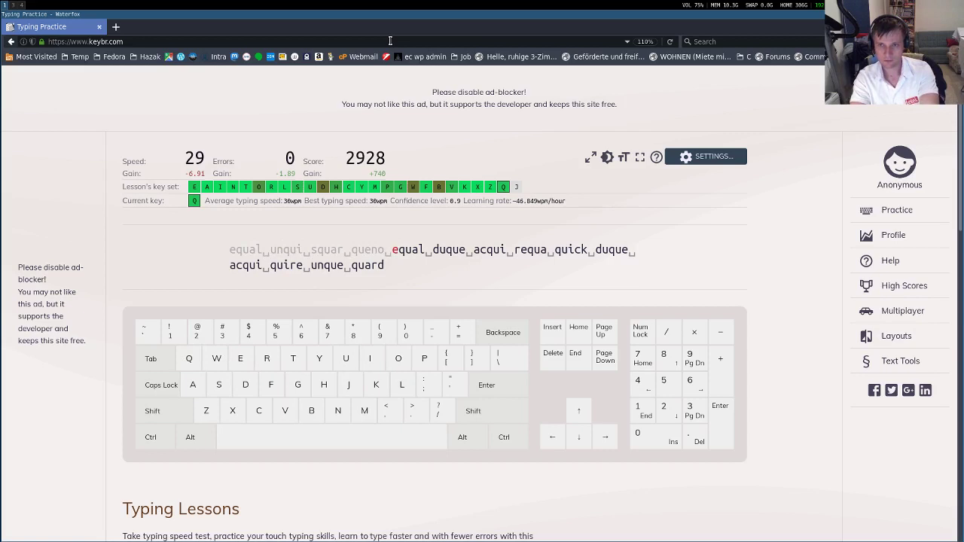
text( equal duqu)
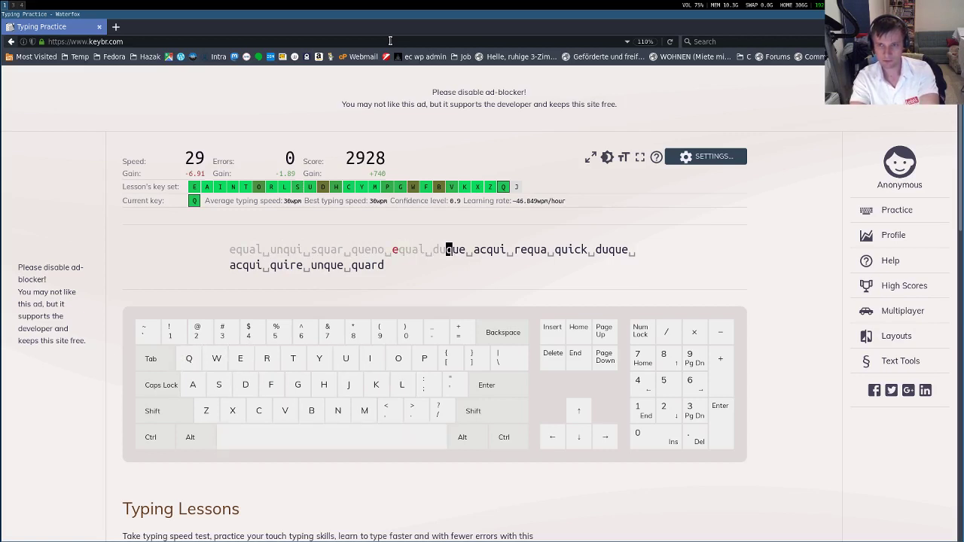
text(e acqui )
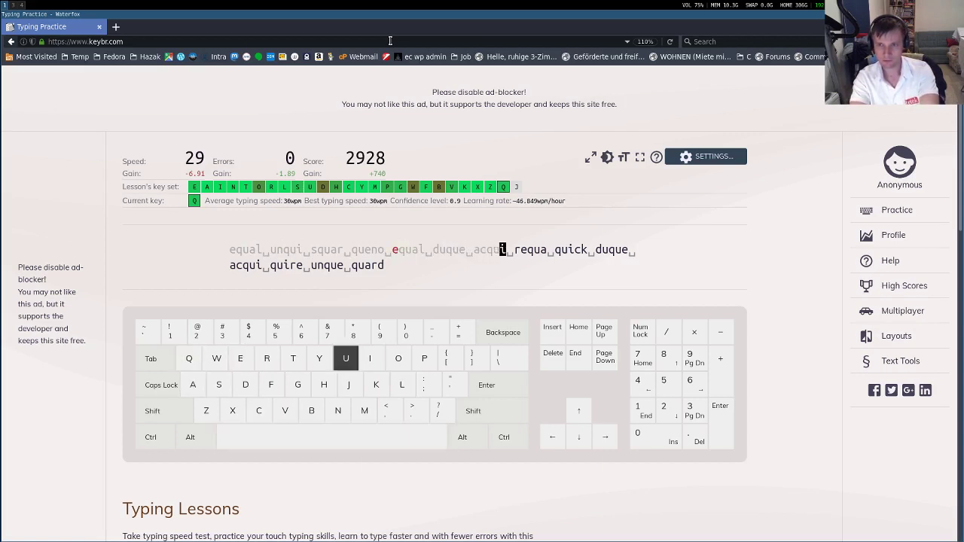
text(requa quic)
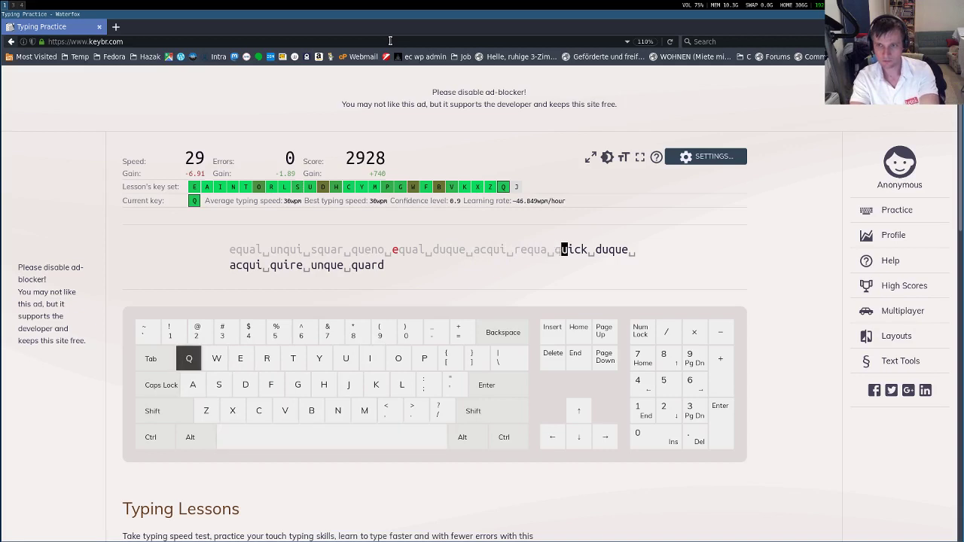
text(k )
text(duque )
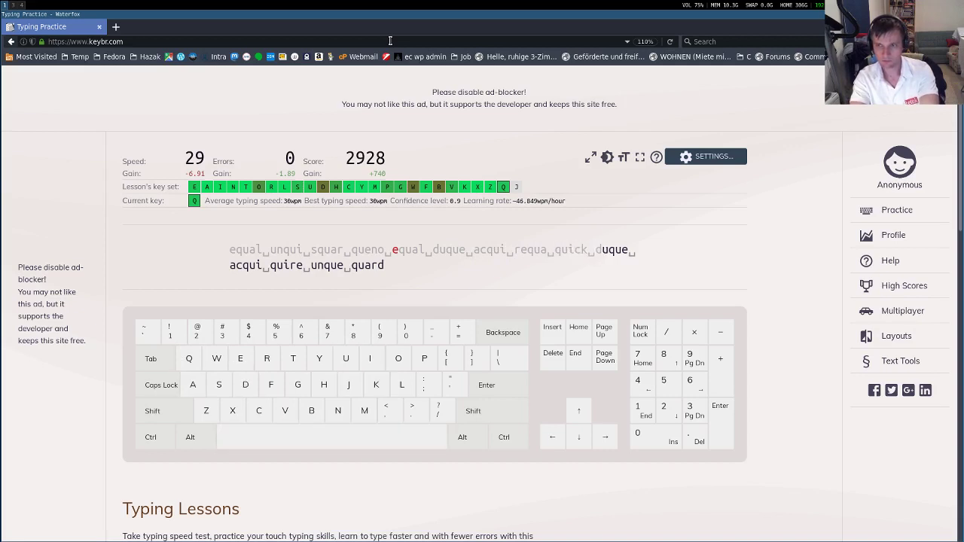
text(acqui )
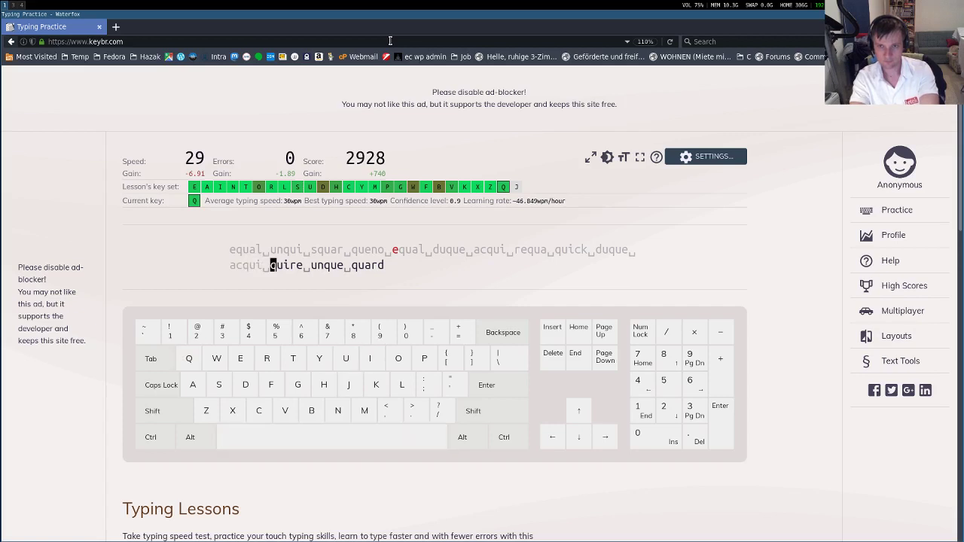
text(quire unque q)
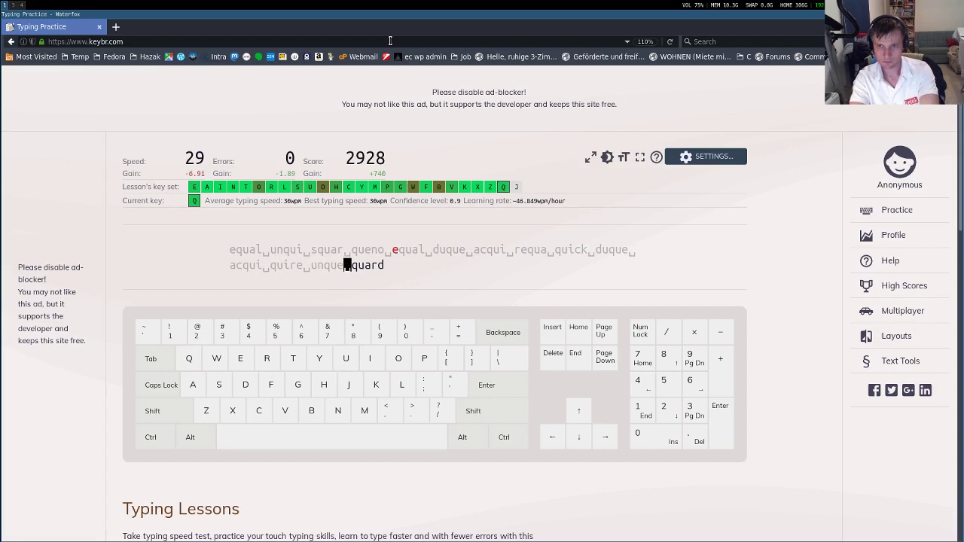
text(uard)
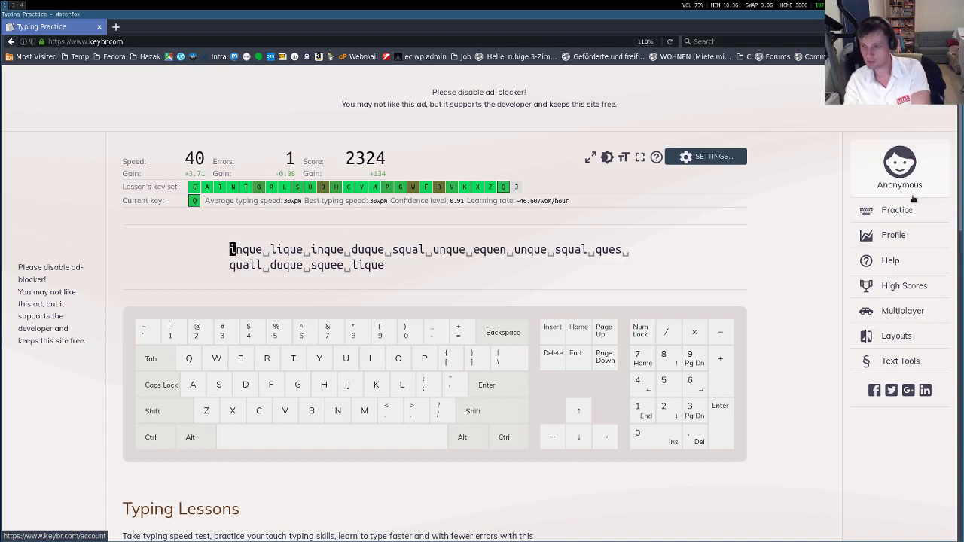
Open the profile page and examine the all-time statistics, today's statistics and the comparison with other people.
click(893, 235)
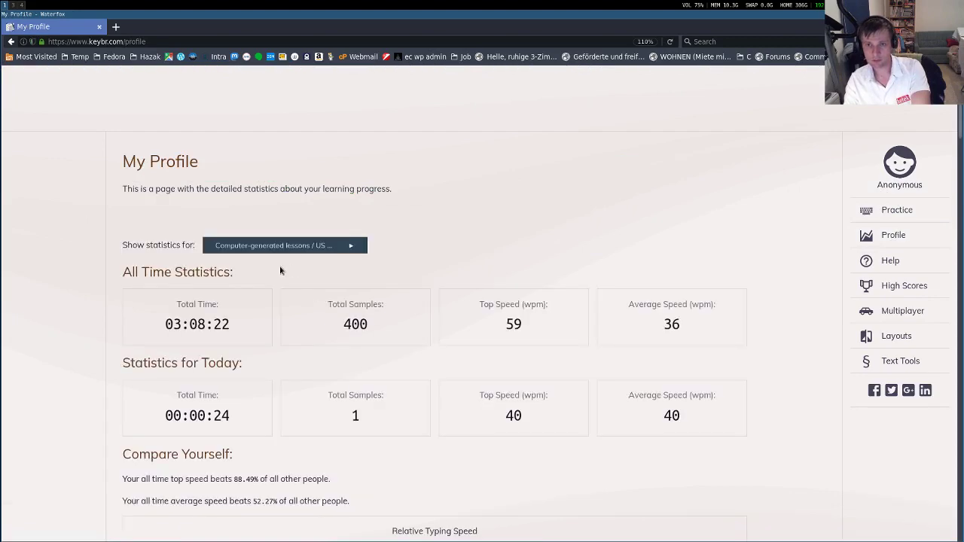
scroll(256, 277, down, 3)
scroll(256, 277, up, 3)
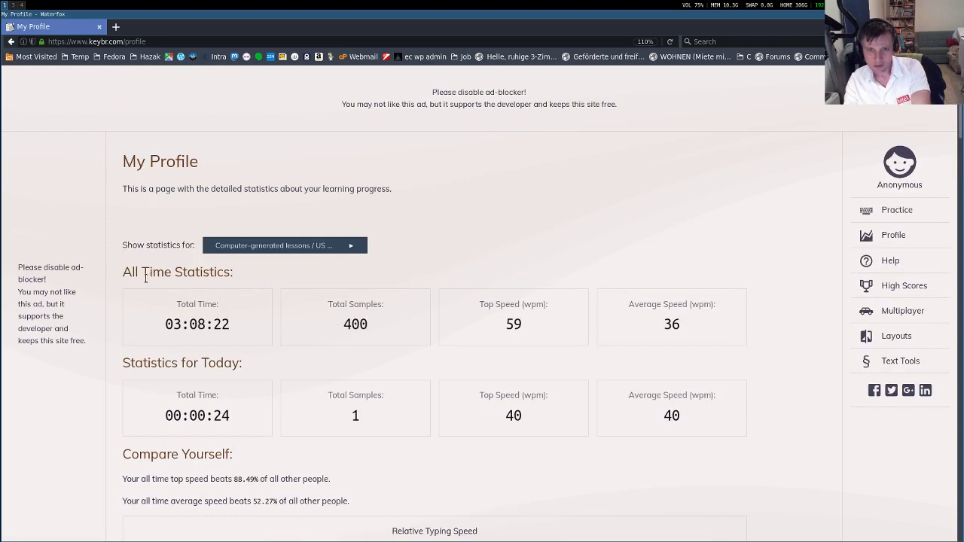
scroll(177, 320, down, 1)
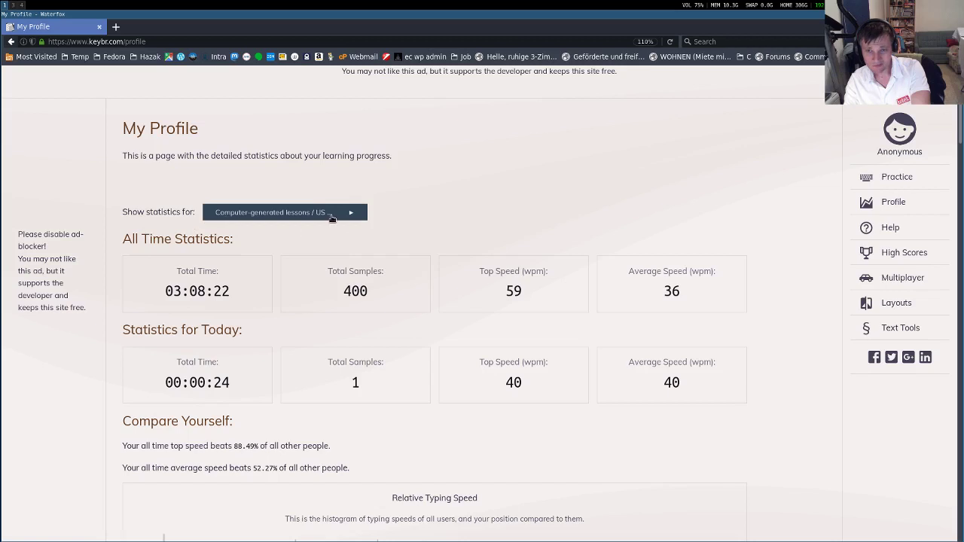
scroll(360, 292, down, 4)
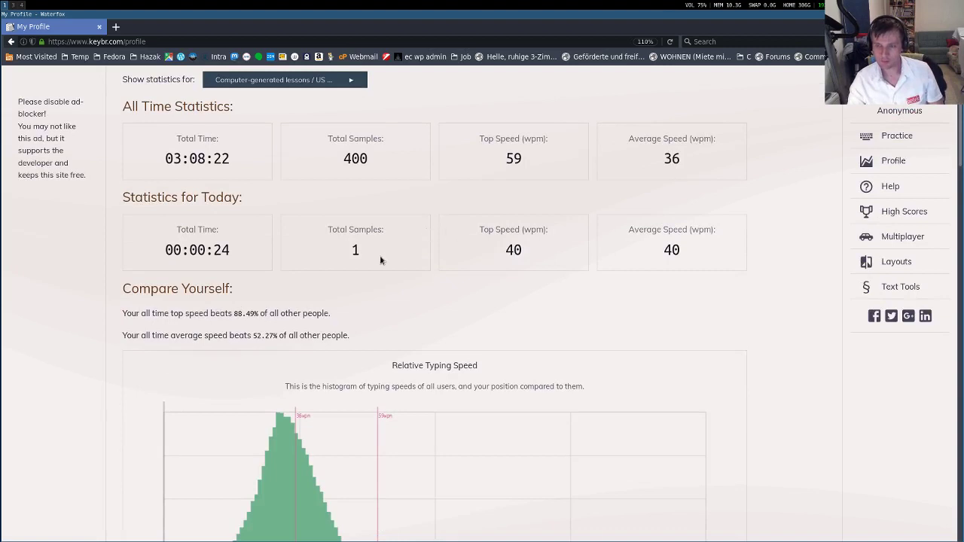
Examine the all-time total practice time, highlighting its hours and minutes digits.
scroll(283, 287, up, 2)
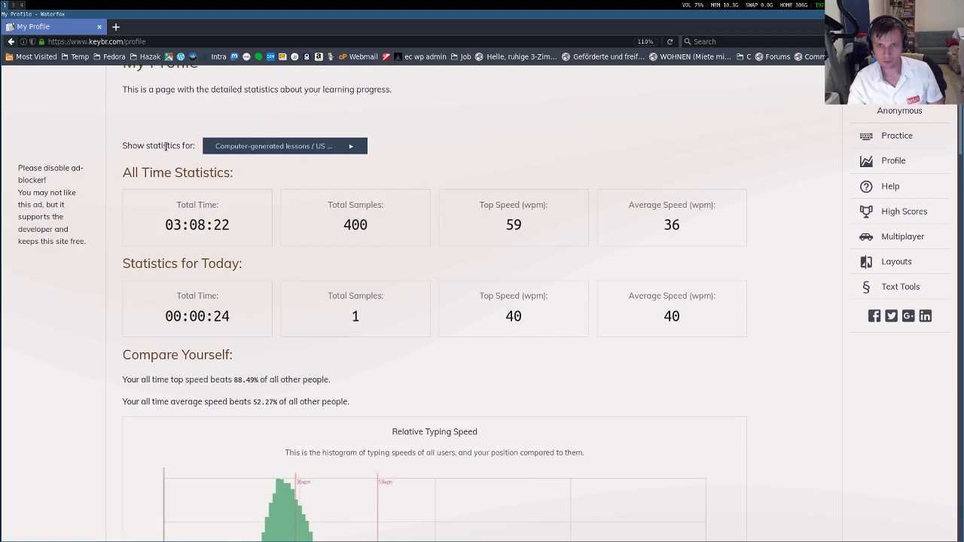
drag(173, 226, 233, 235)
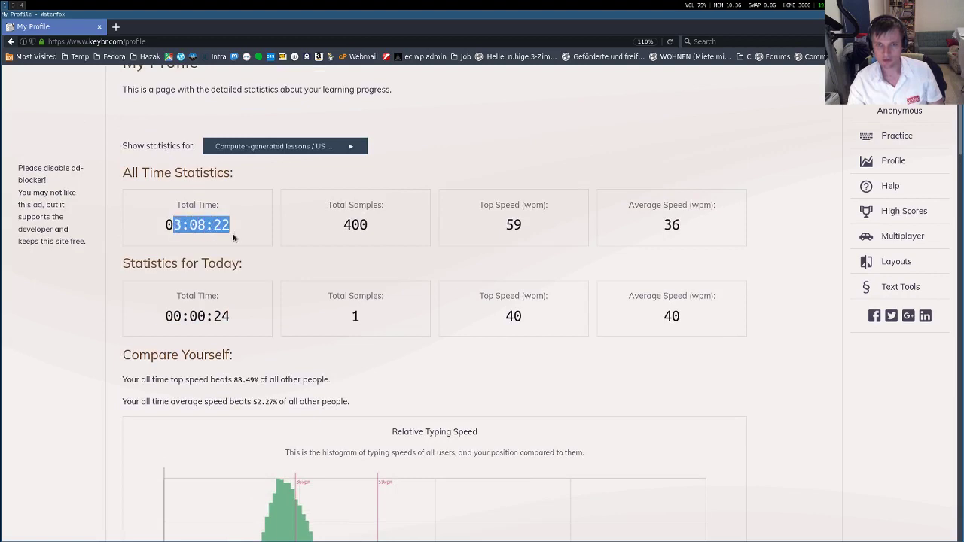
click(194, 224)
drag(173, 225, 182, 225)
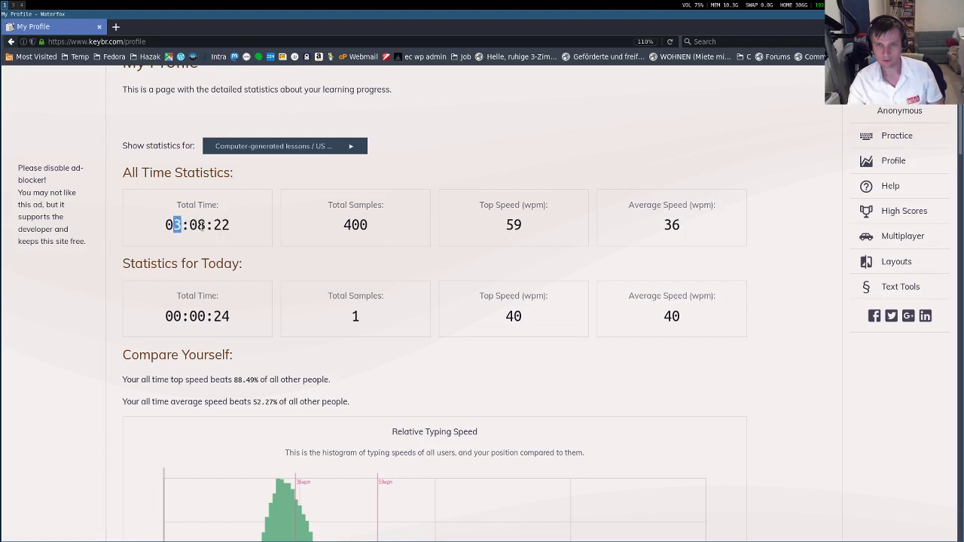
drag(197, 225, 205, 225)
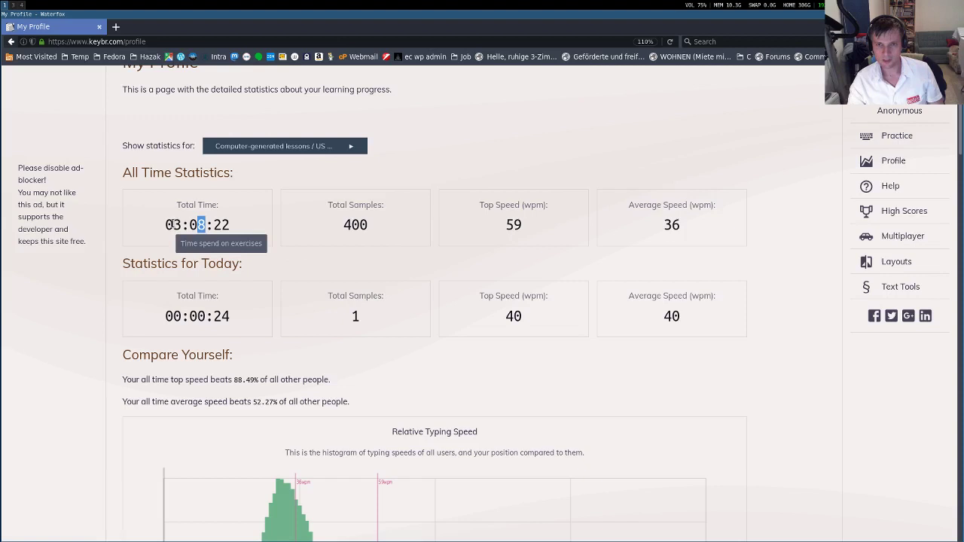
drag(172, 224, 206, 225)
click(198, 233)
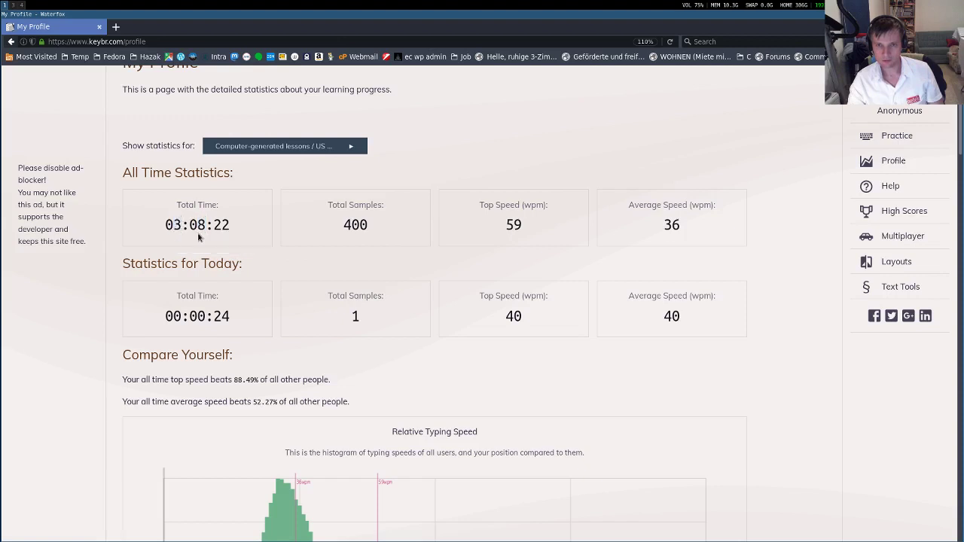
Examine the Relative Typing Speed histogram and highlight the entire all-time total time value.
scroll(194, 237, down, 5)
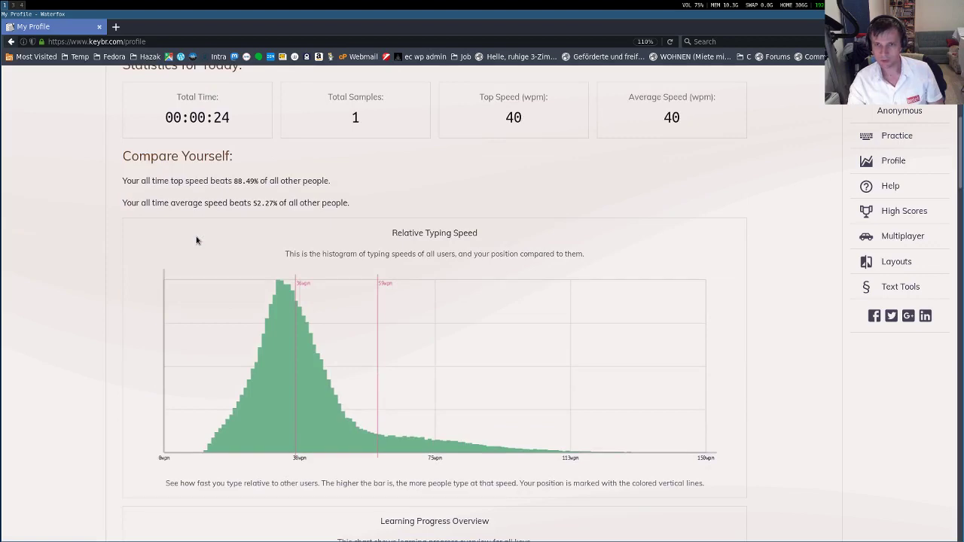
scroll(196, 240, down, 3)
scroll(197, 241, up, 11)
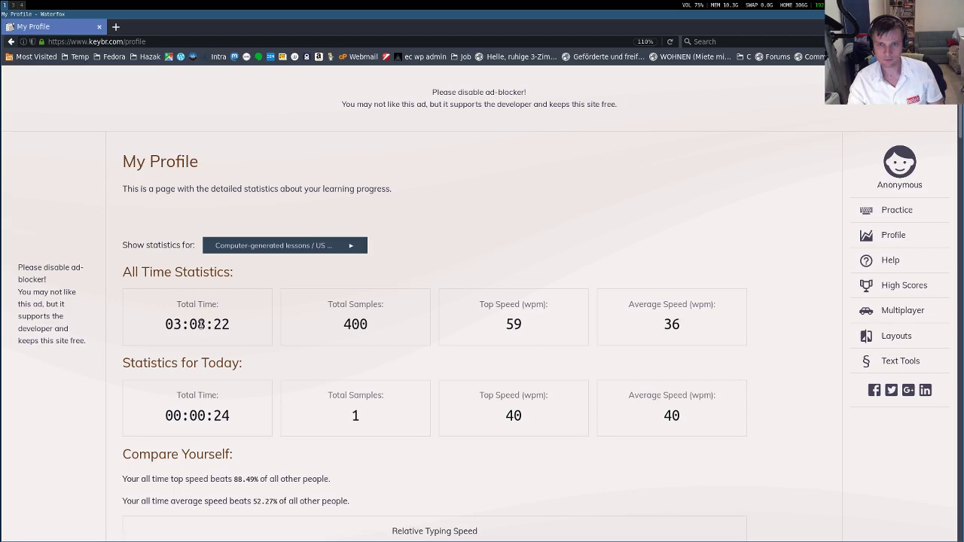
scroll(189, 331, down, 5)
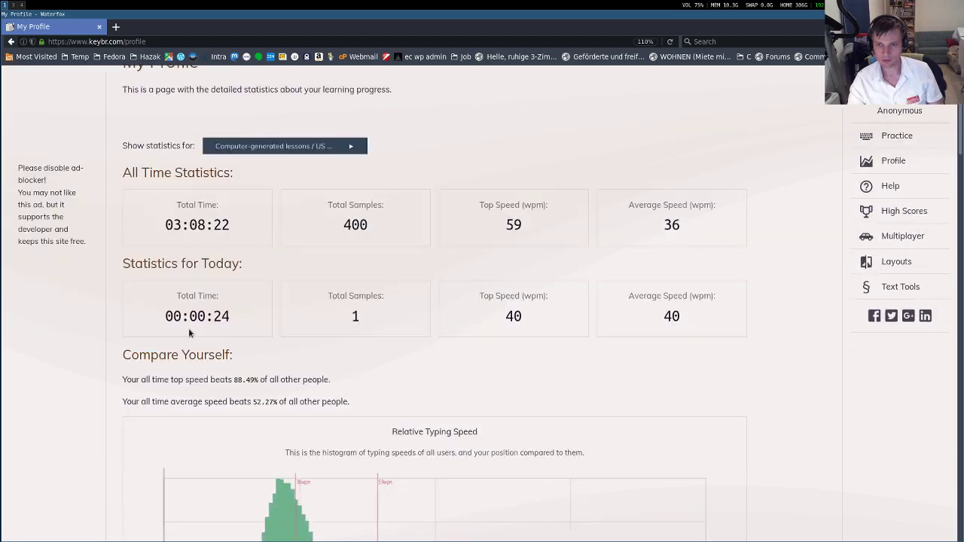
scroll(189, 331, up, 5)
drag(160, 324, 240, 340)
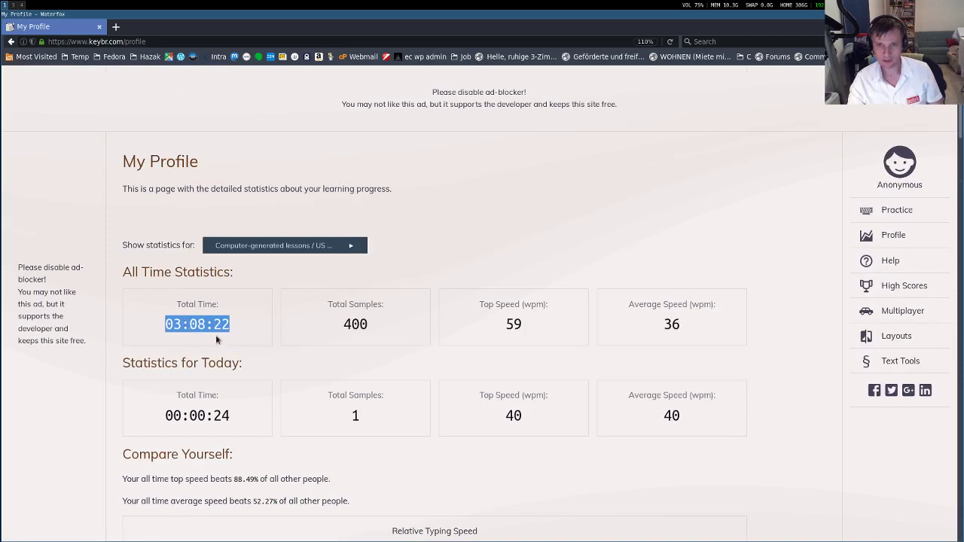
Examine the Learning Progress Overview for all keys and the Typing Speed chart of speed, errors and number of keys.
scroll(191, 323, down, 11)
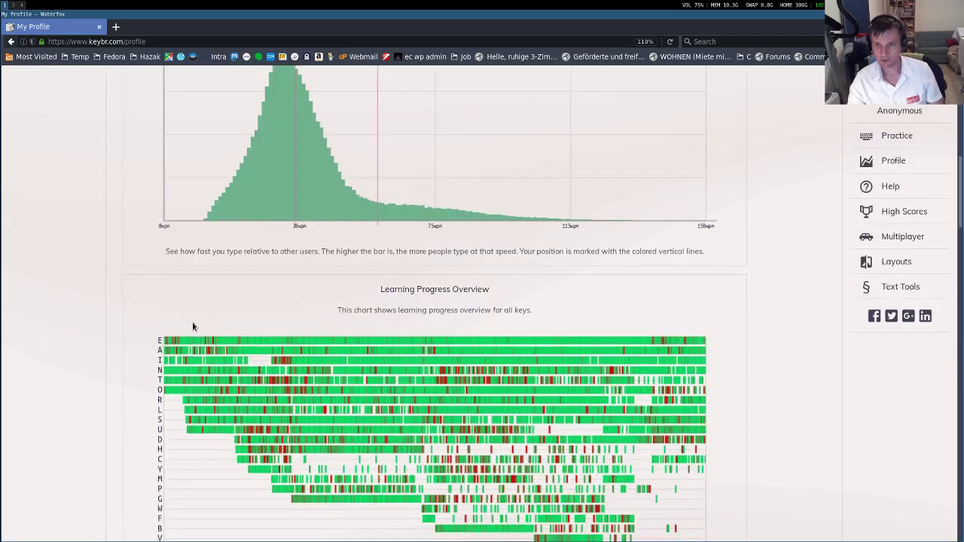
scroll(193, 324, up, 1)
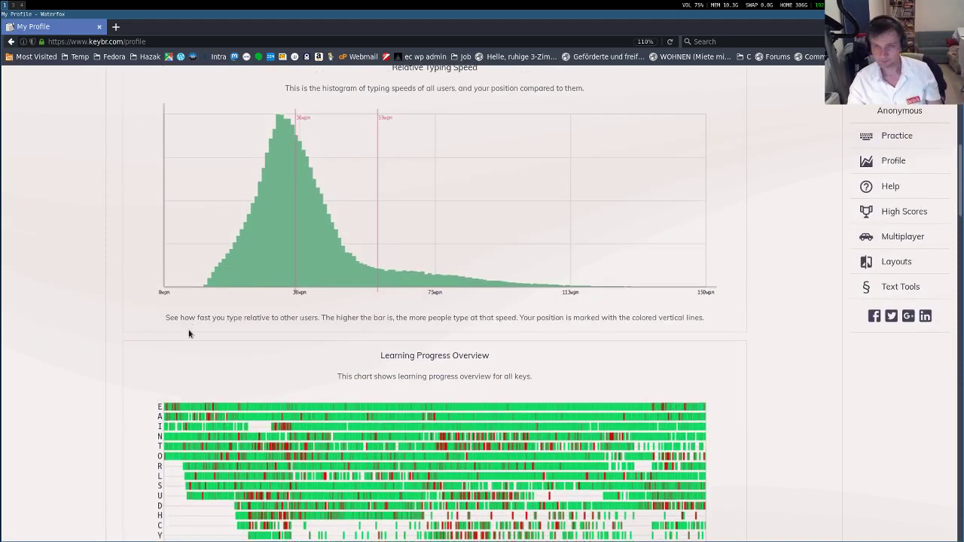
scroll(189, 330, down, 5)
scroll(189, 334, down, 8)
scroll(189, 333, up, 3)
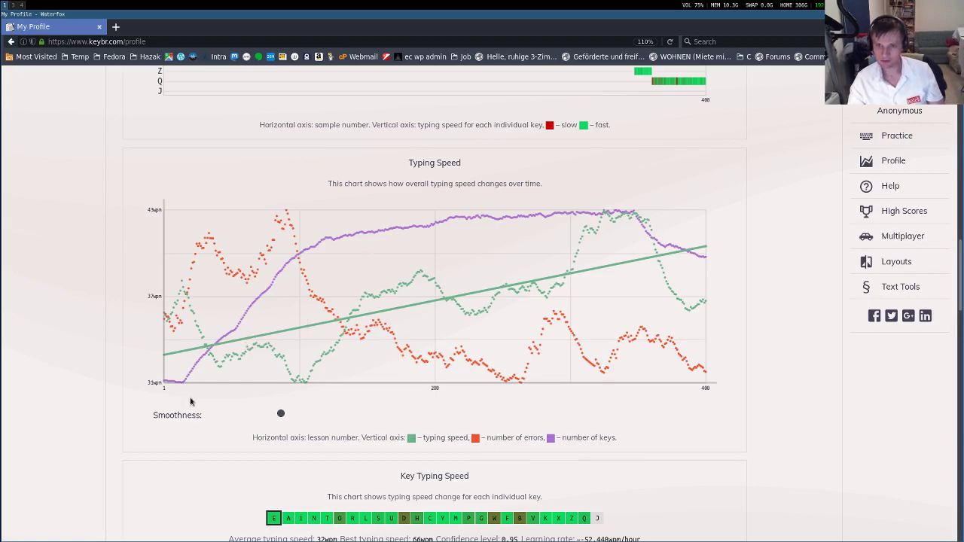
scroll(189, 400, down, 4)
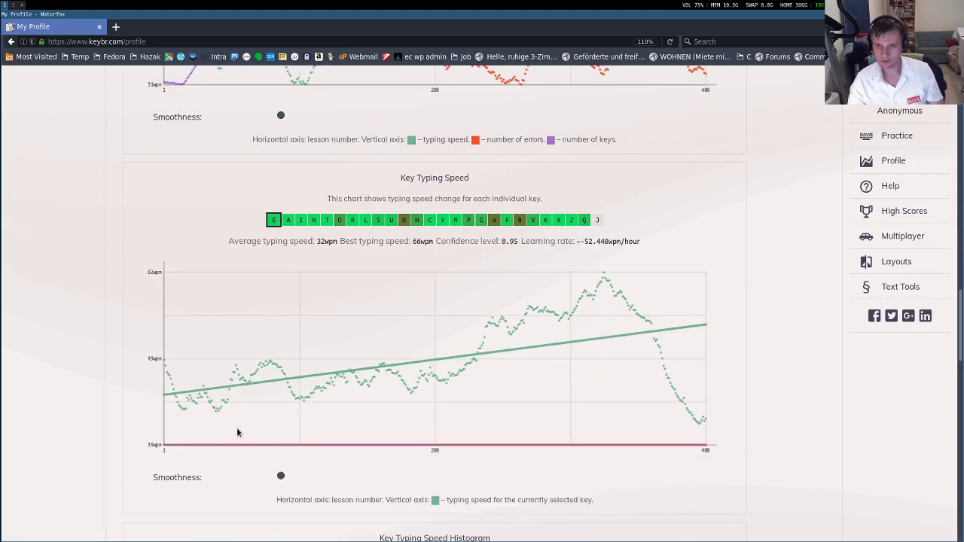
Show the Key Typing Speed chart for the keys A, I and E in turn.
scroll(236, 430, down, 1)
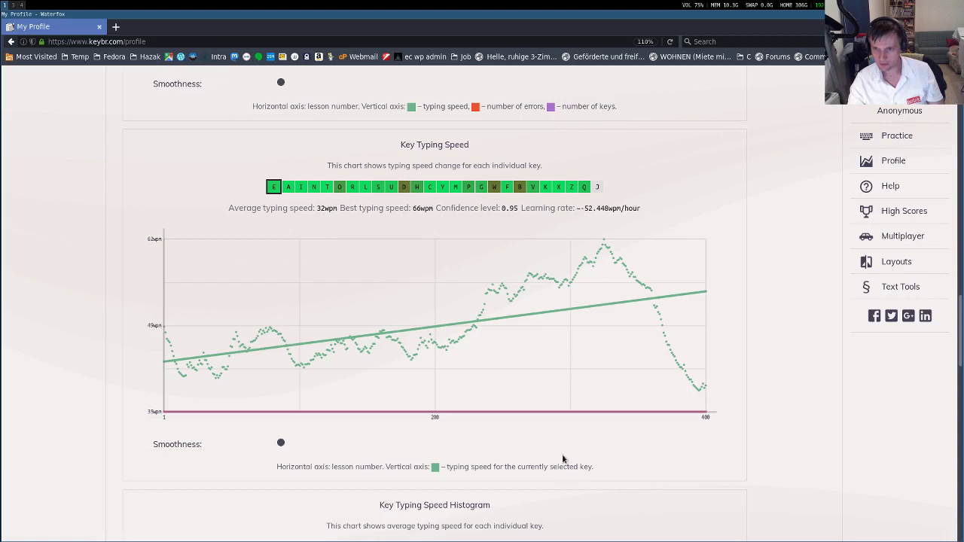
click(287, 188)
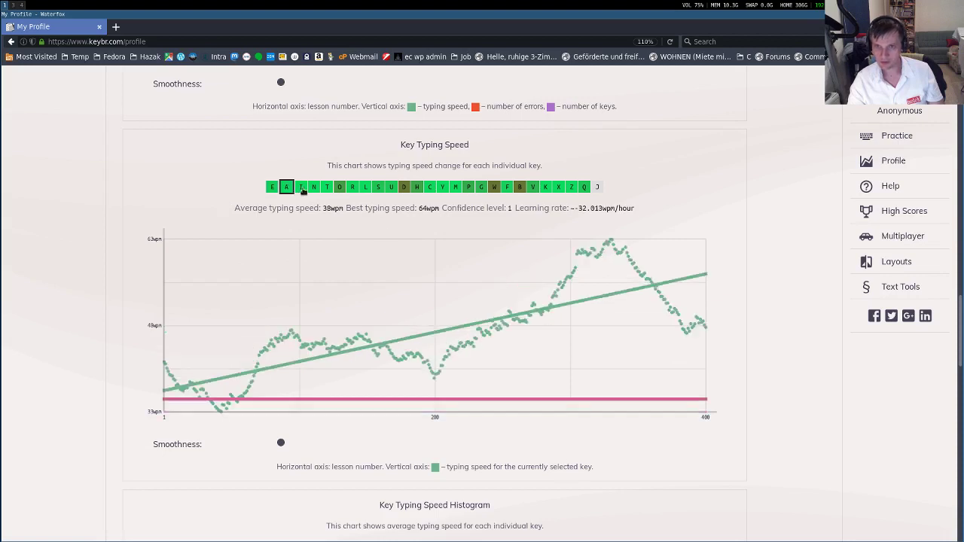
click(301, 188)
click(272, 187)
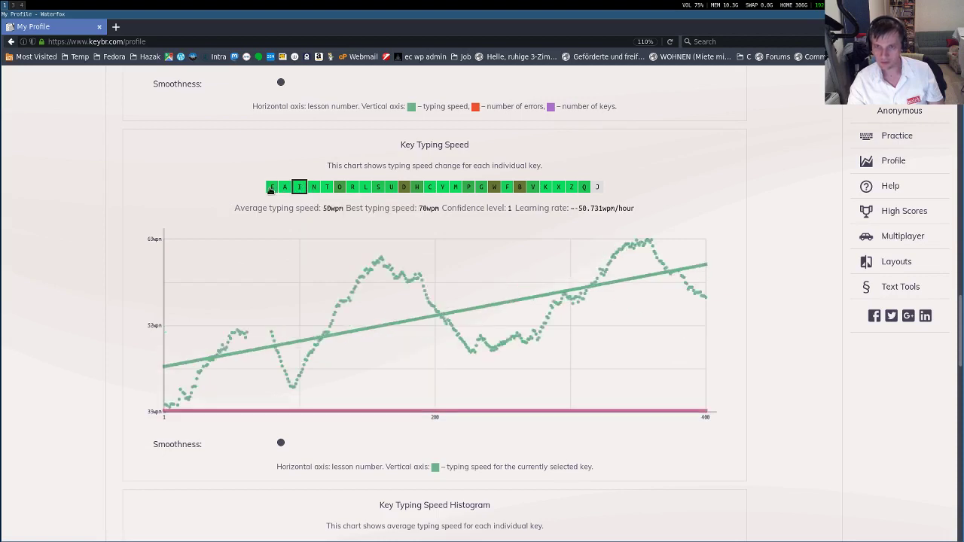
Examine the Key Typing Speed Histogram, the Key Frequency Histogram and the Key Frequency Heatmap, and return to the start of the profile.
scroll(388, 244, down, 5)
scroll(388, 243, down, 6)
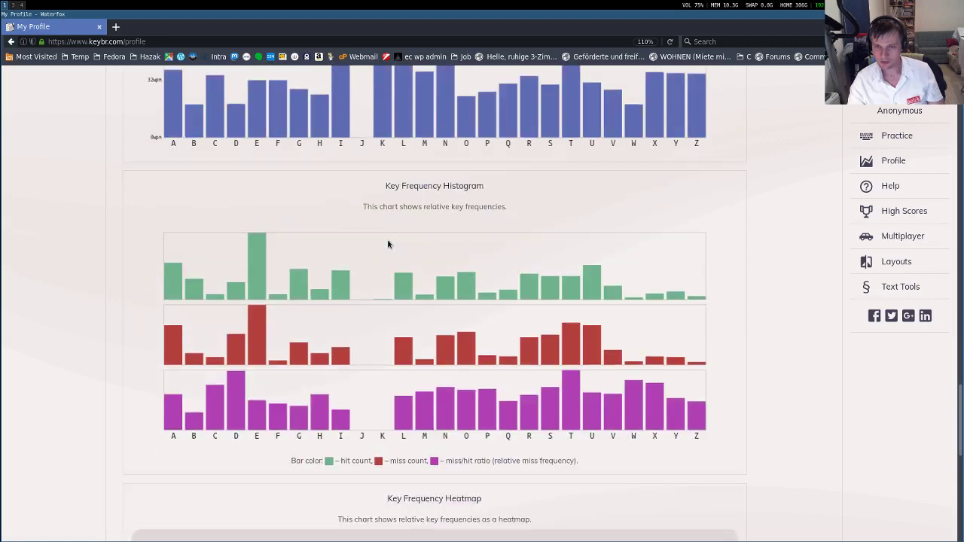
scroll(388, 243, up, 2)
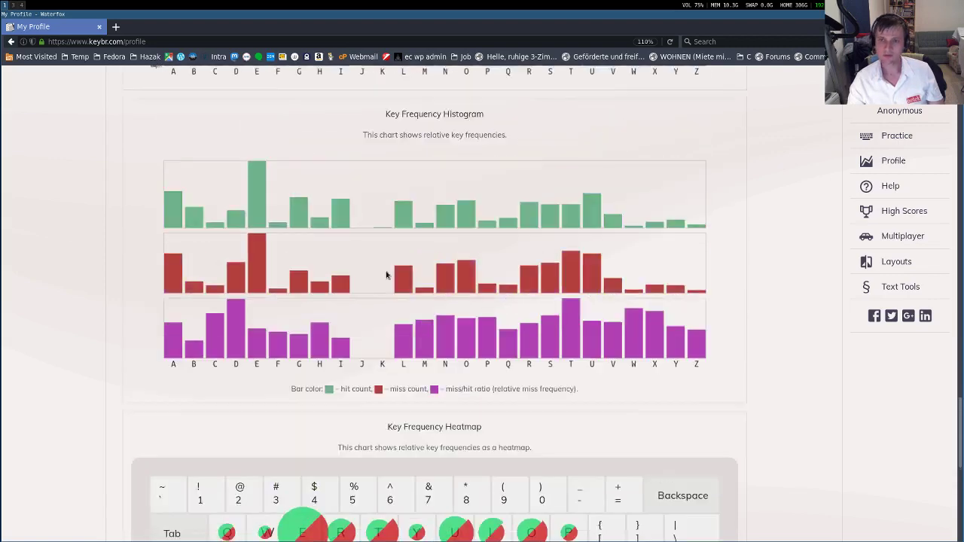
scroll(387, 276, up, 2)
scroll(392, 347, up, 5)
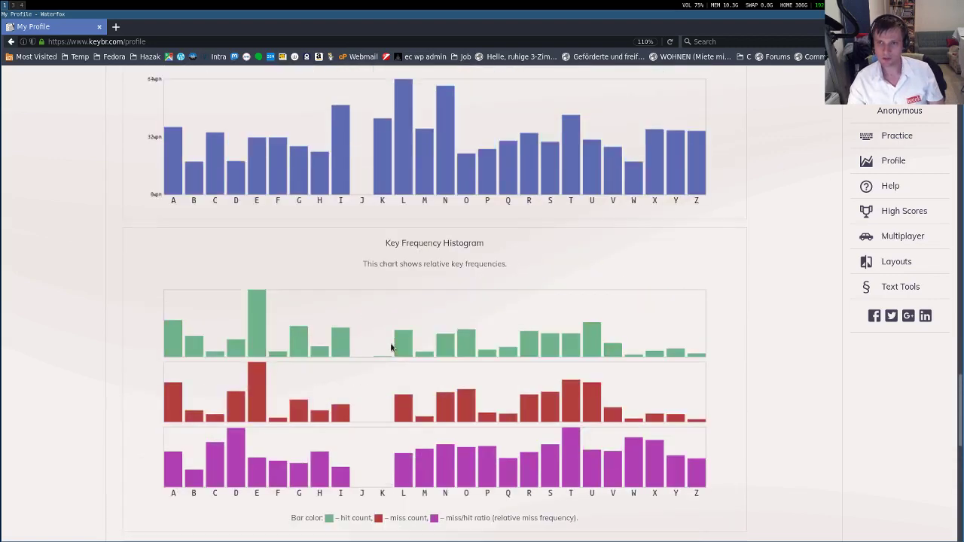
scroll(392, 347, down, 5)
scroll(393, 350, up, 20)
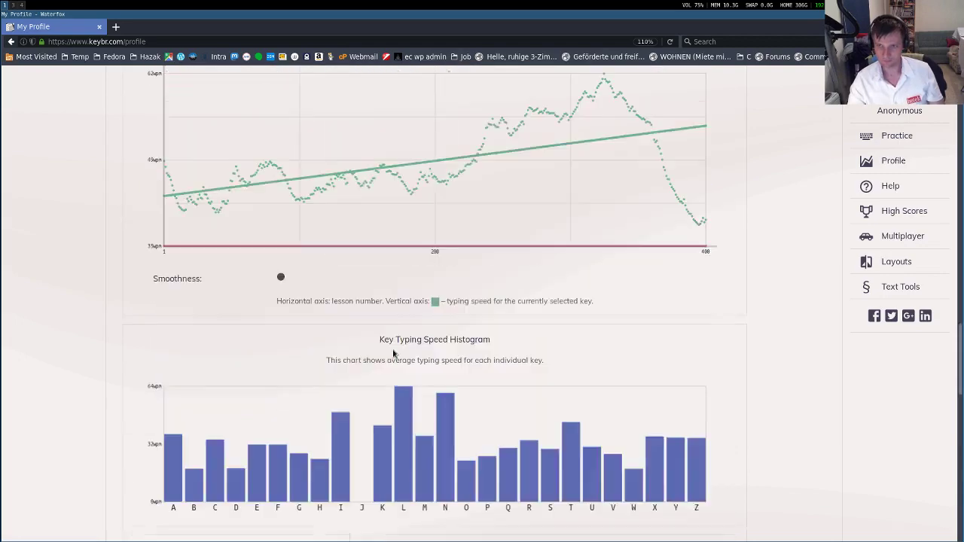
scroll(394, 355, up, 15)
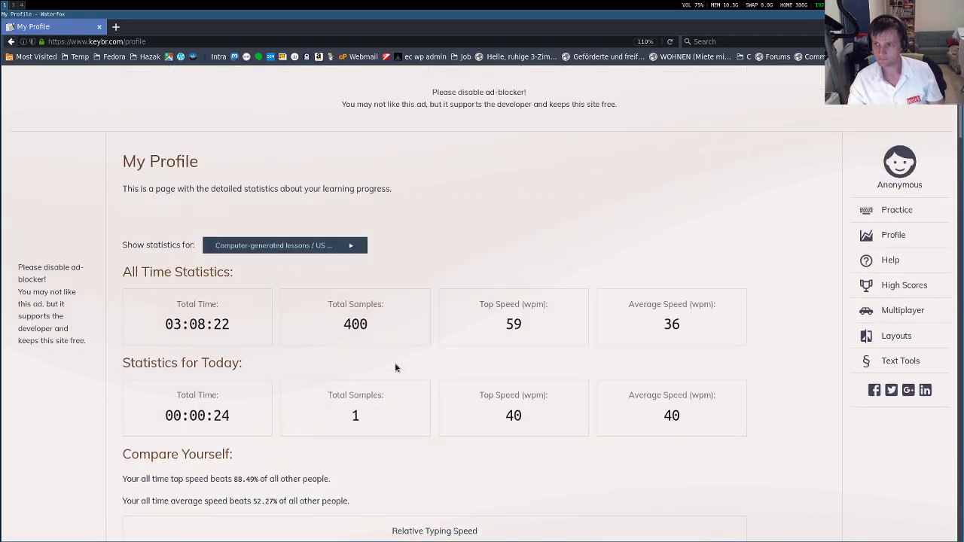
Open the typing practice page.
click(893, 210)
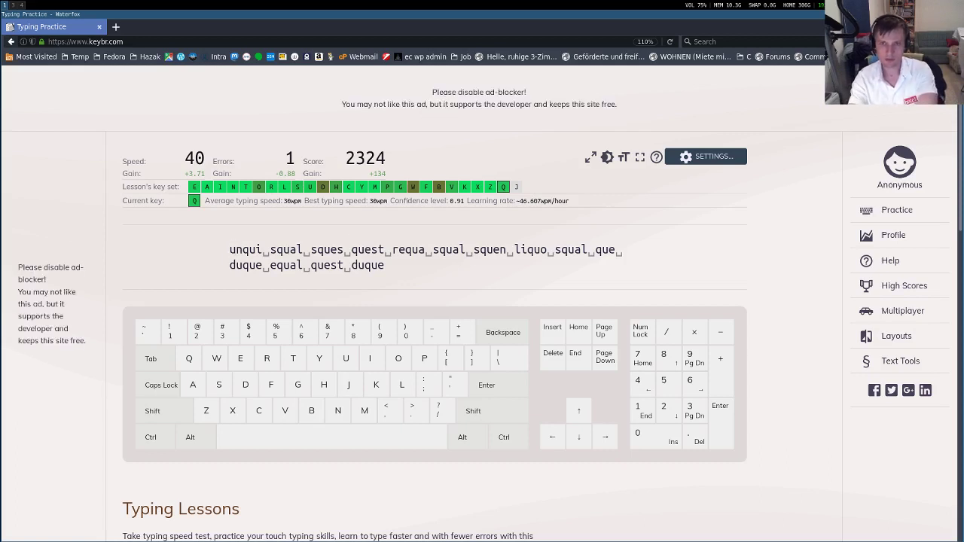
text(unq)
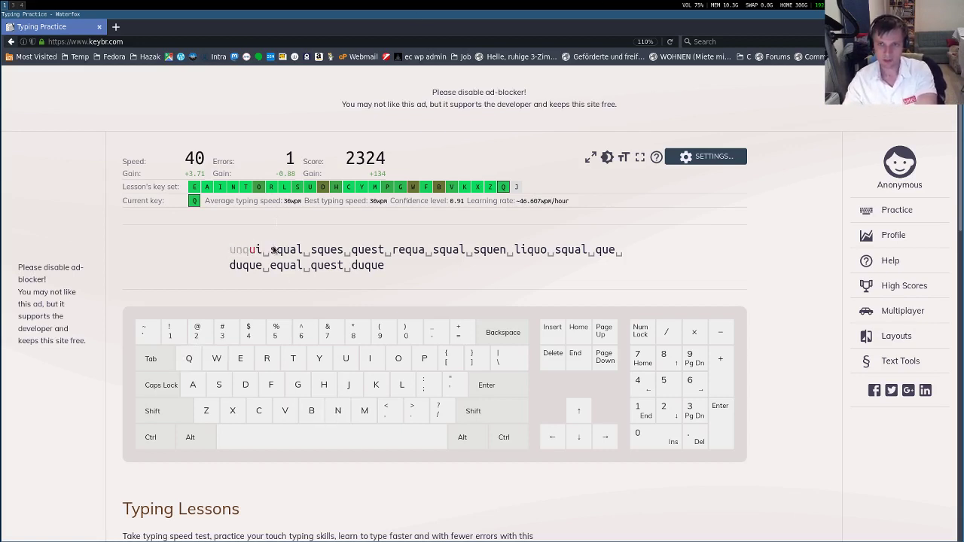
text(u)
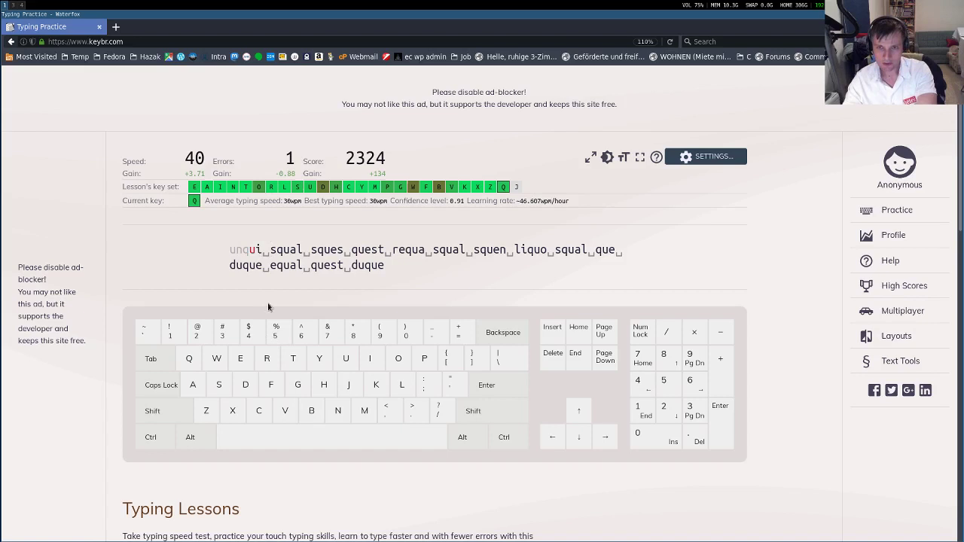
click(287, 353)
click(278, 259)
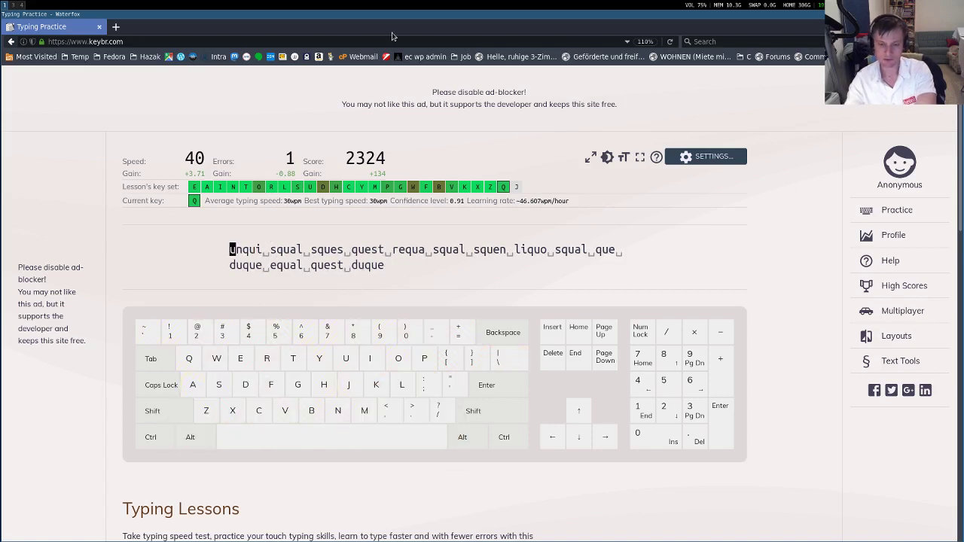
text(unqui)
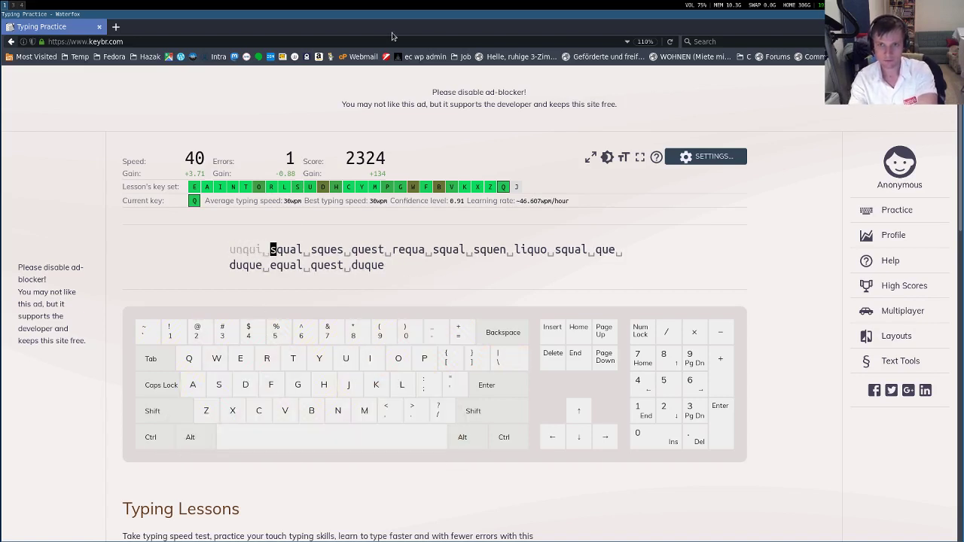
click(257, 303)
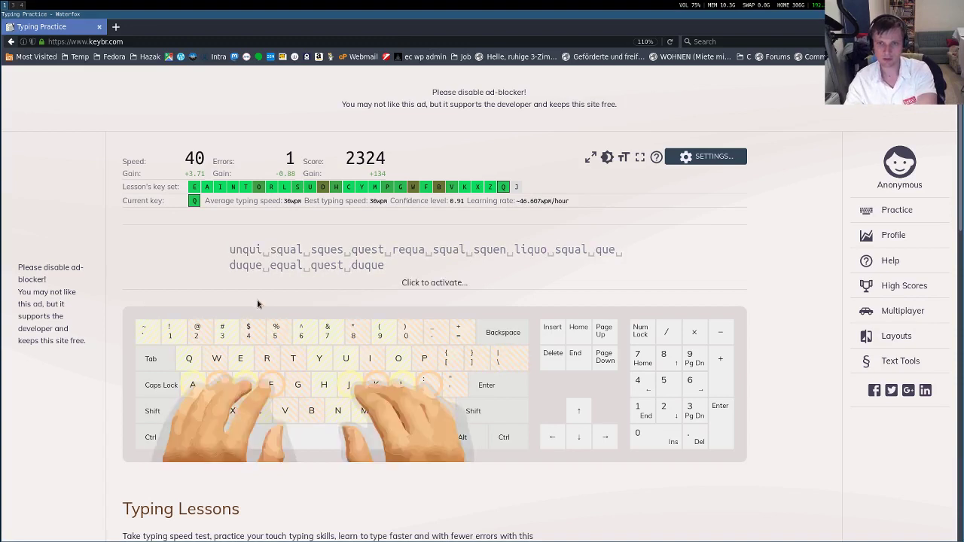
Try to complete the practice lesson by entering its text from "unqui squal sques quest" up to the final word "duque".
click(270, 264)
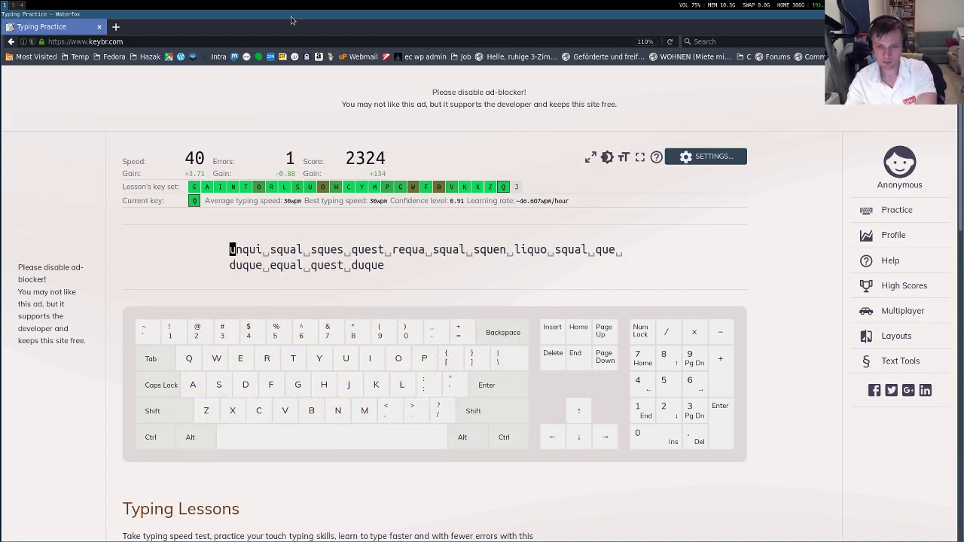
text(unqui )
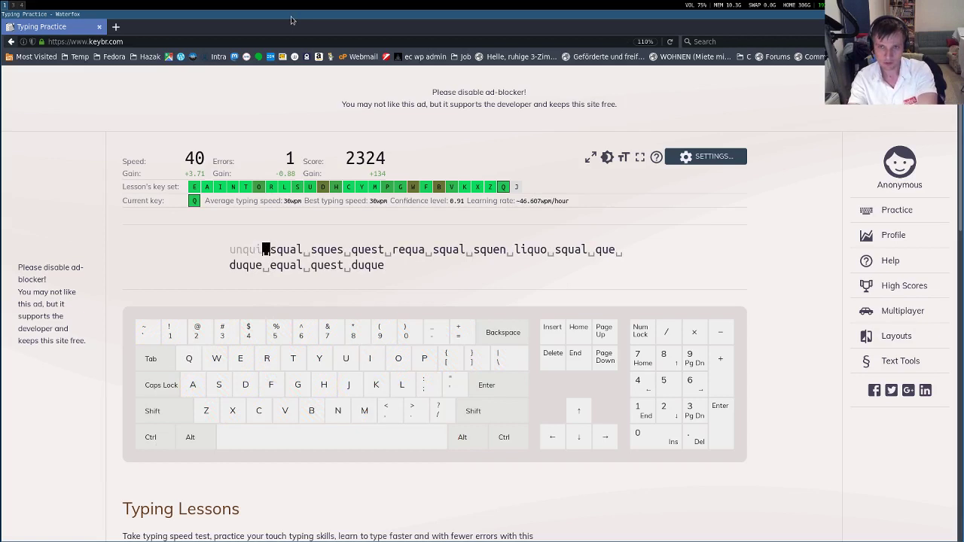
text(squal squ)
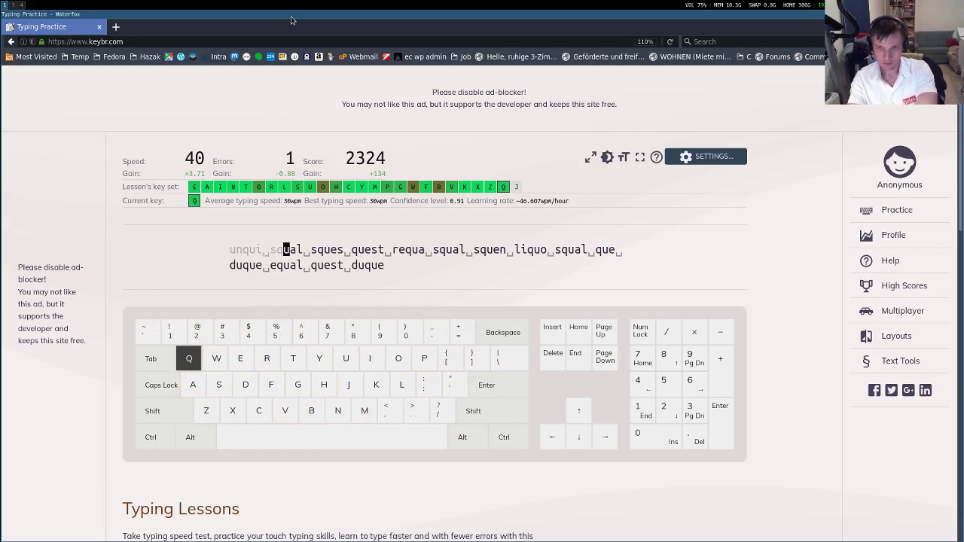
text(es quest r)
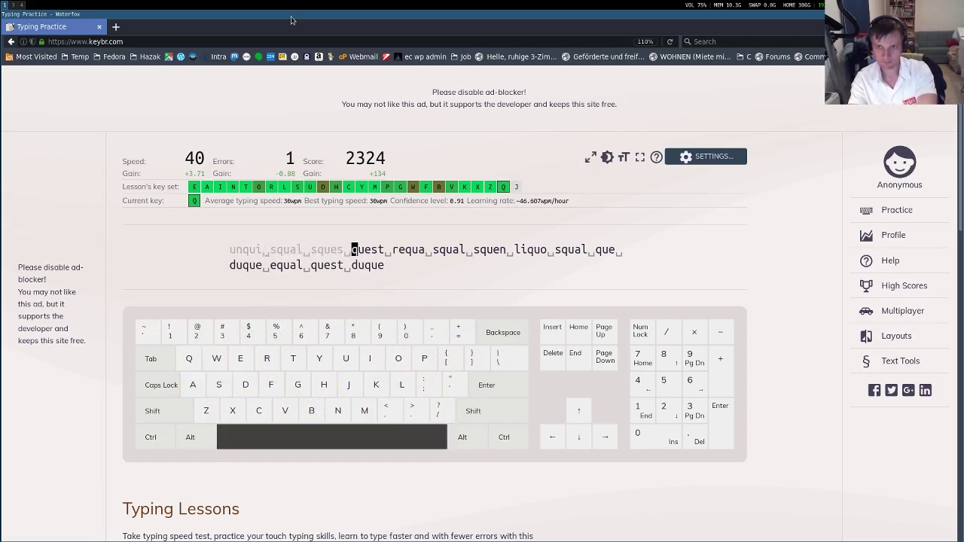
text(equa s)
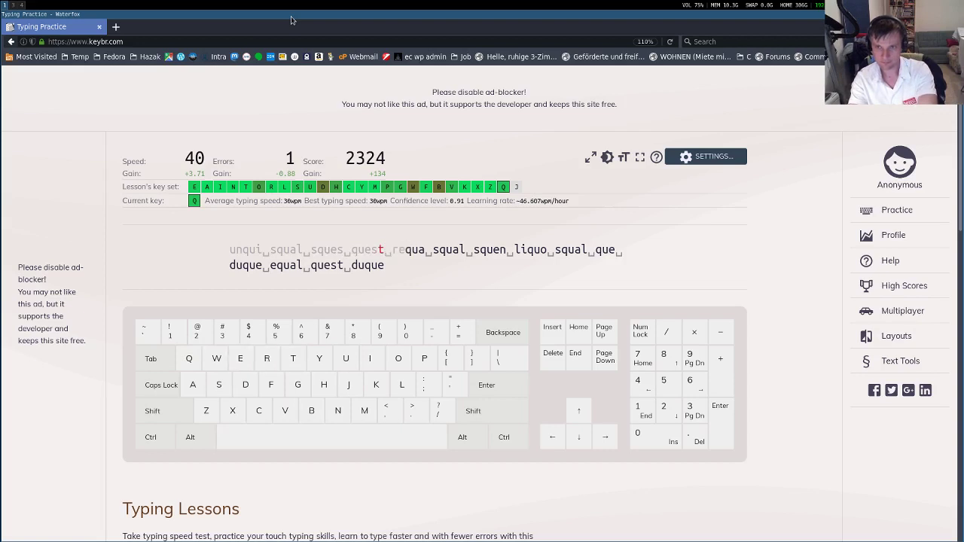
text(qual squen)
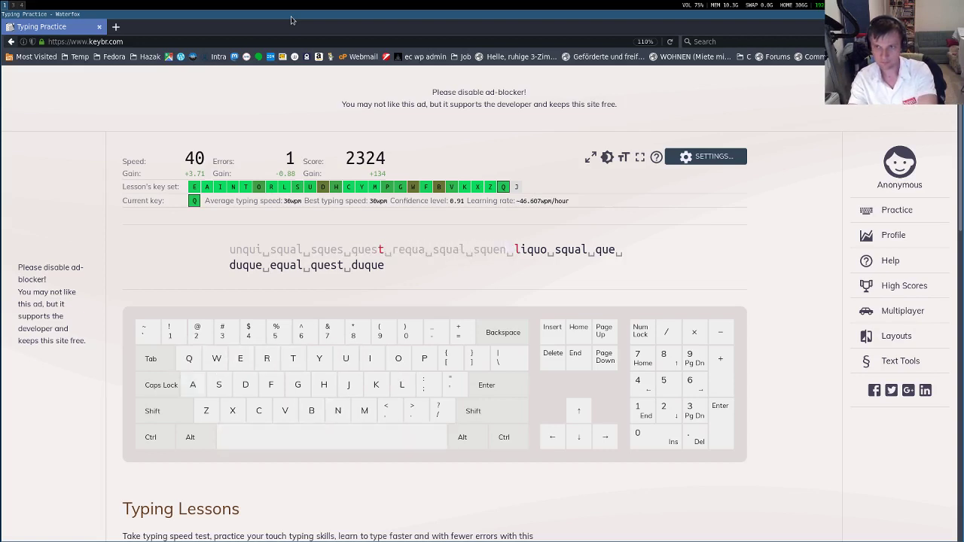
text( liquo squal )
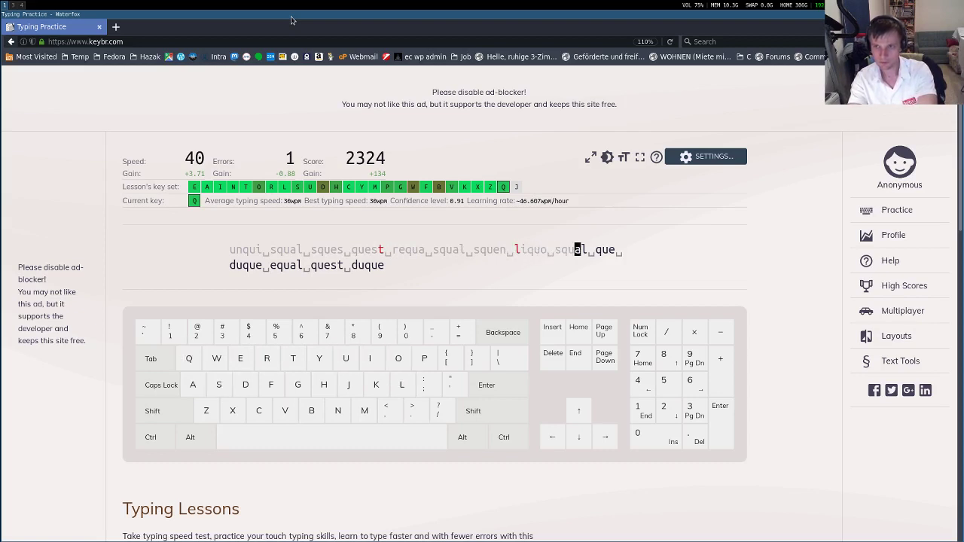
text(aque)
text(duque e)
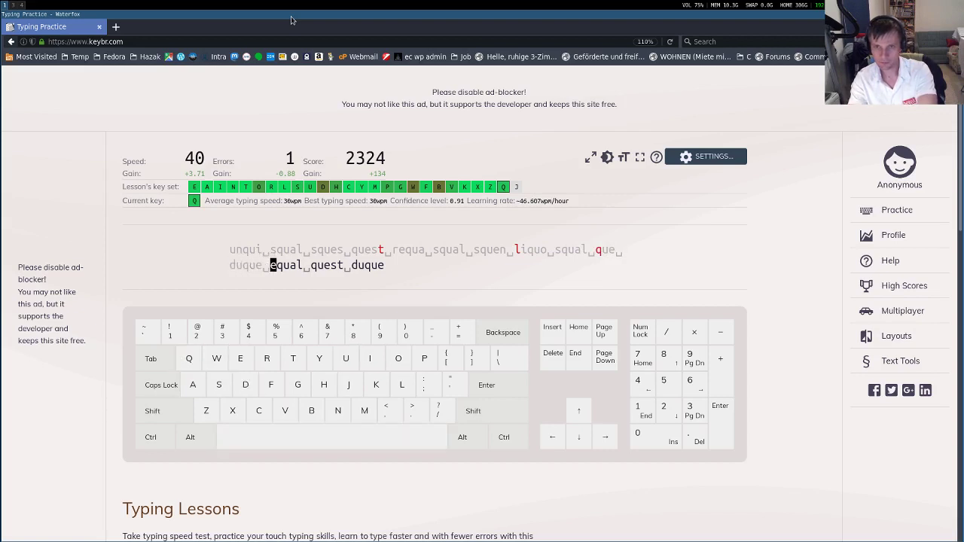
text(qual ques)
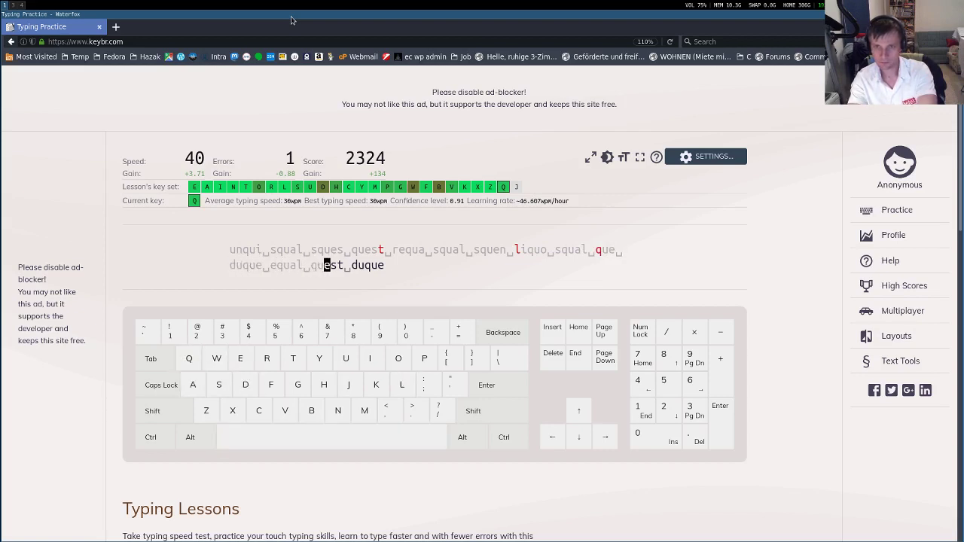
text(t duqu)
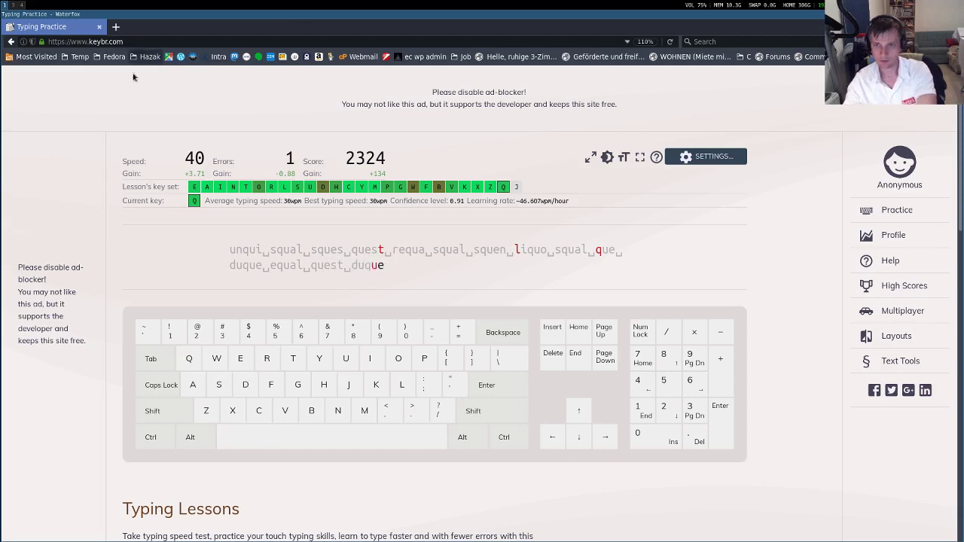
Restart the lesson and try again, entering the text from "unqui" through "que" and the start of the first "duque".
click(279, 357)
click(278, 358)
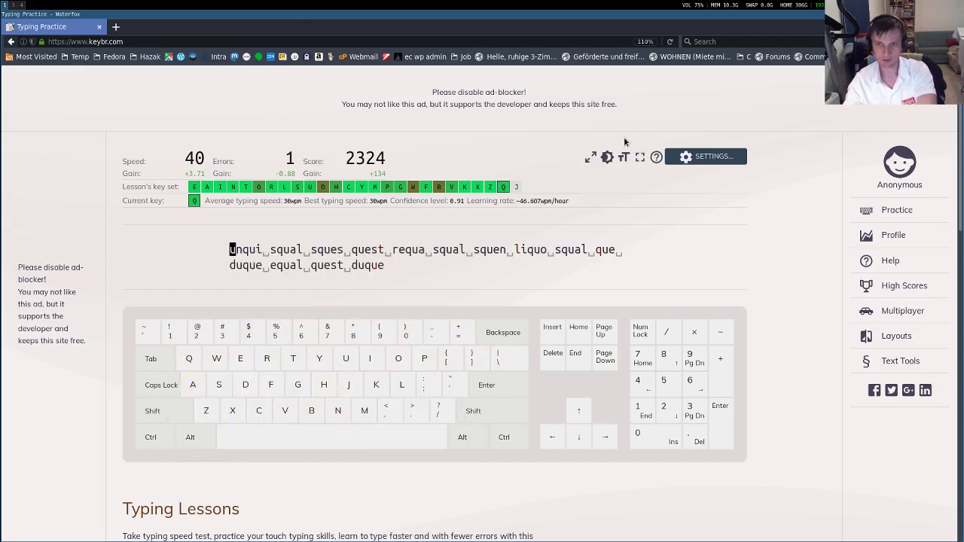
text(unqu)
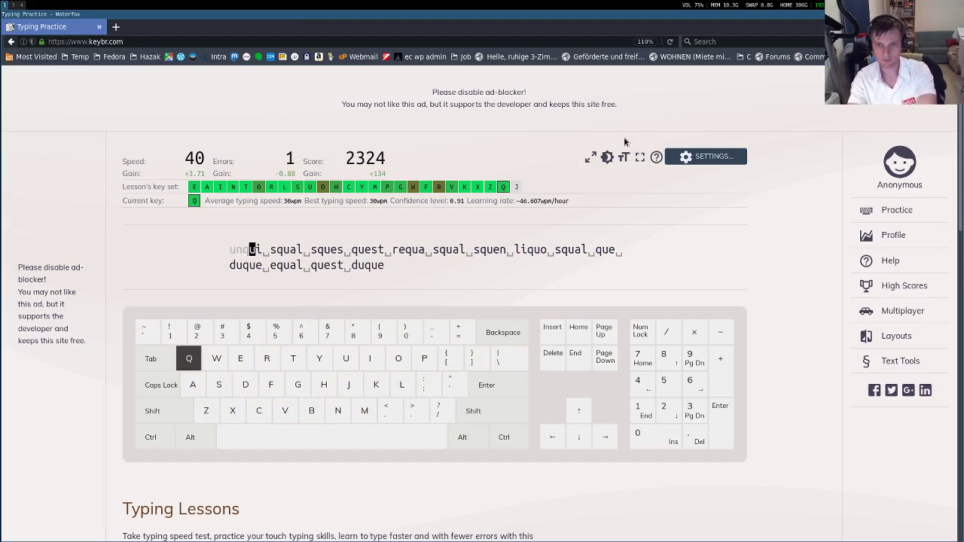
text(i squal )
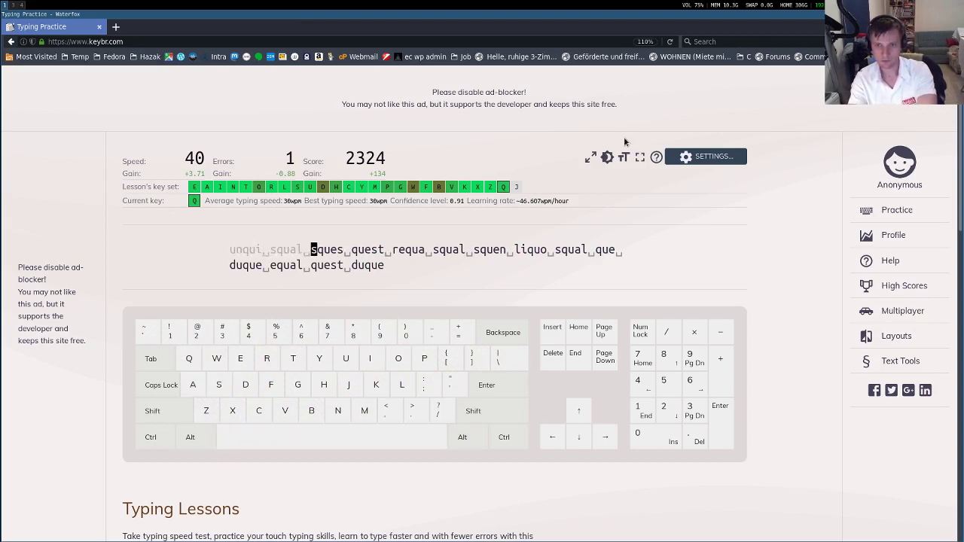
text(sques )
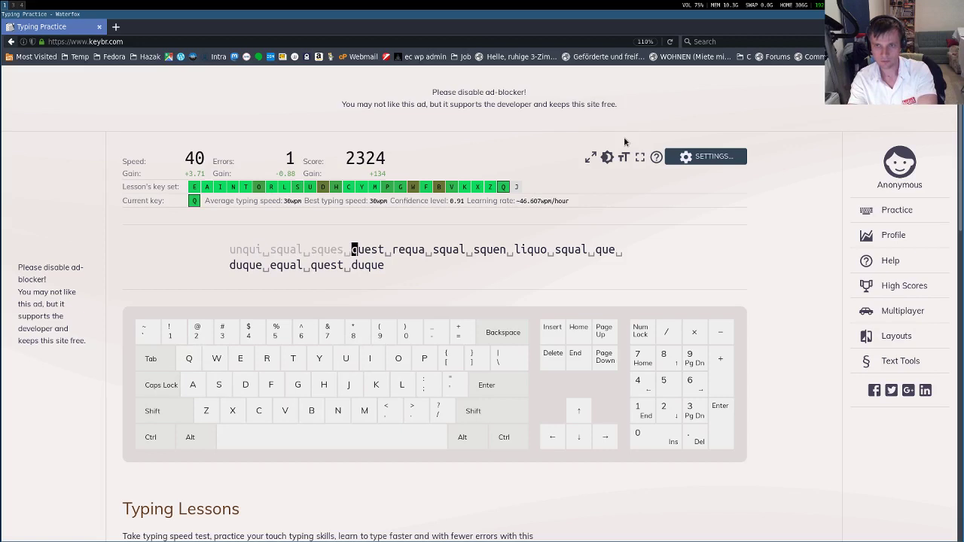
text(quest requa s)
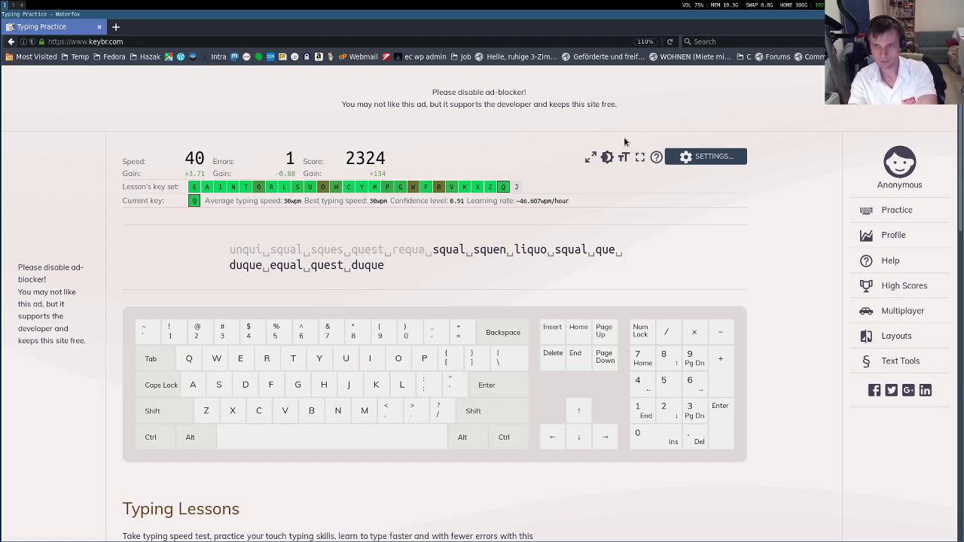
text(aq)
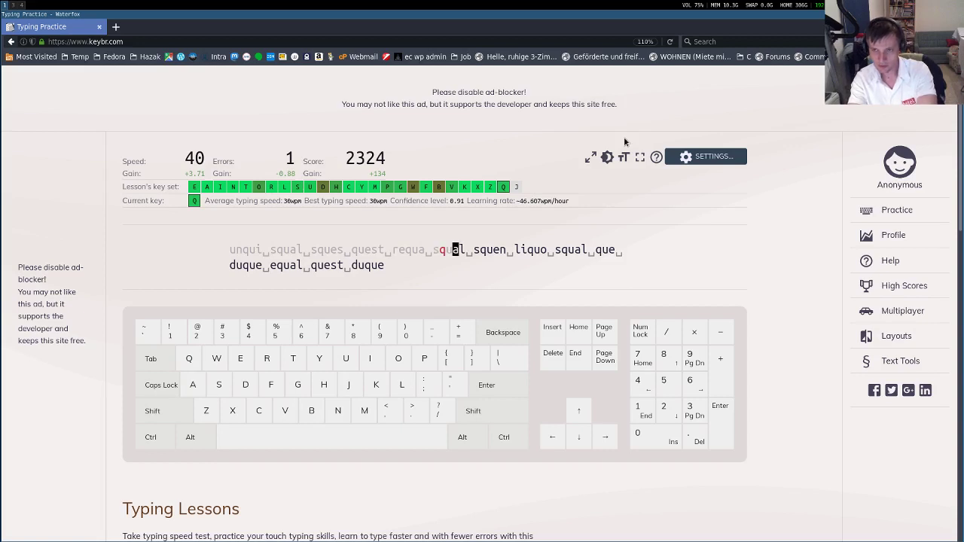
text(ual )
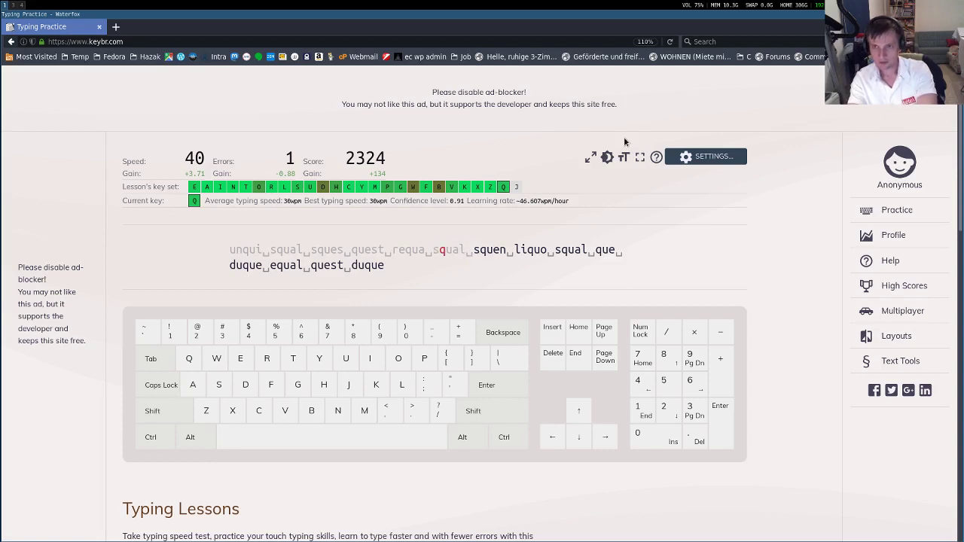
text(squen l)
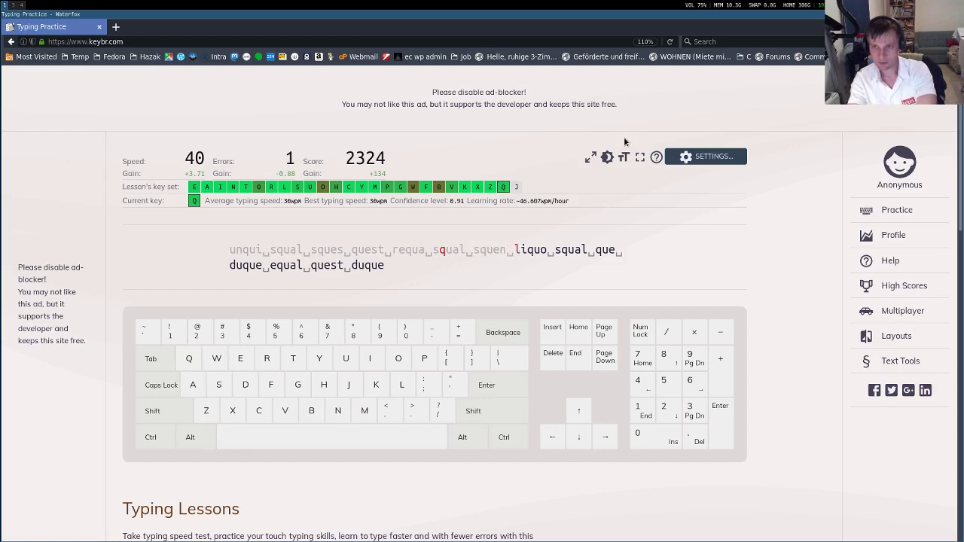
text(iquo)
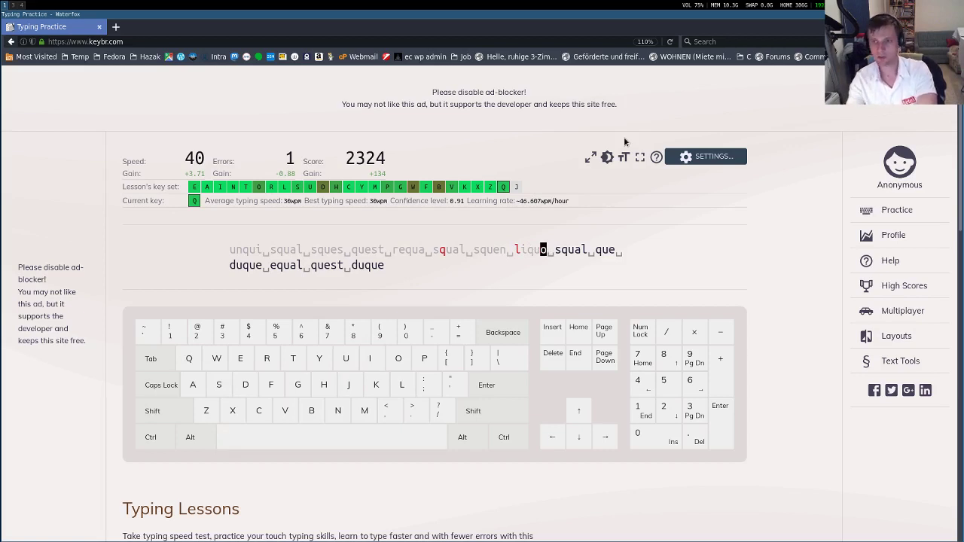
text(o sq)
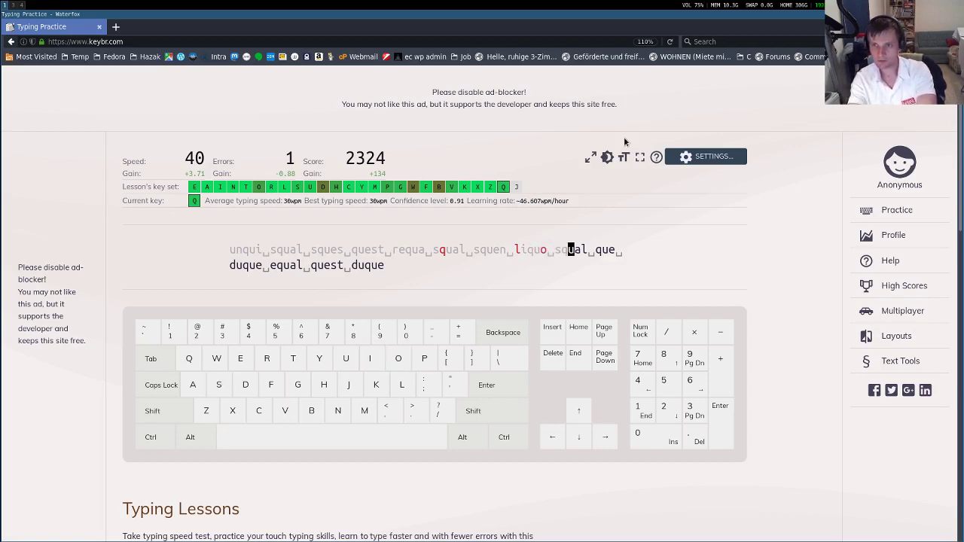
text(ual que )
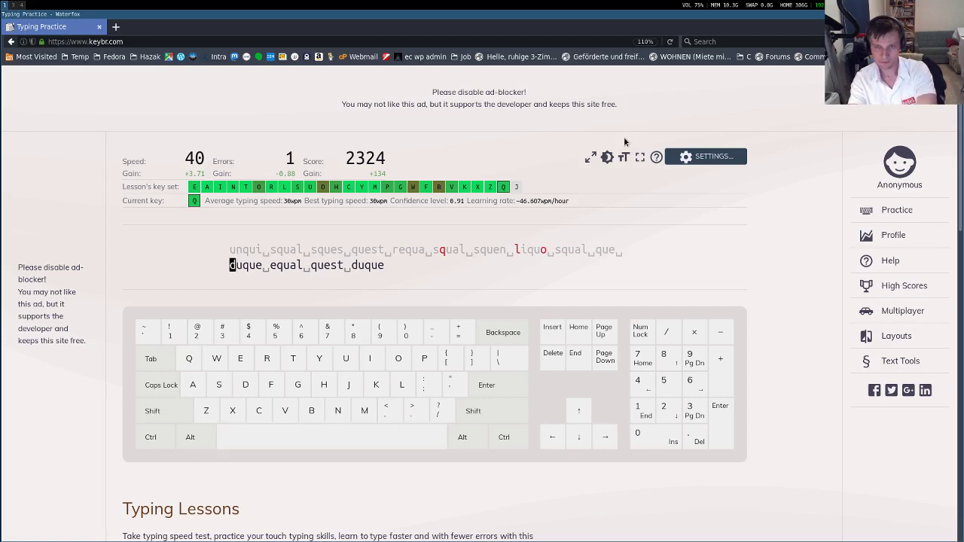
text(du)
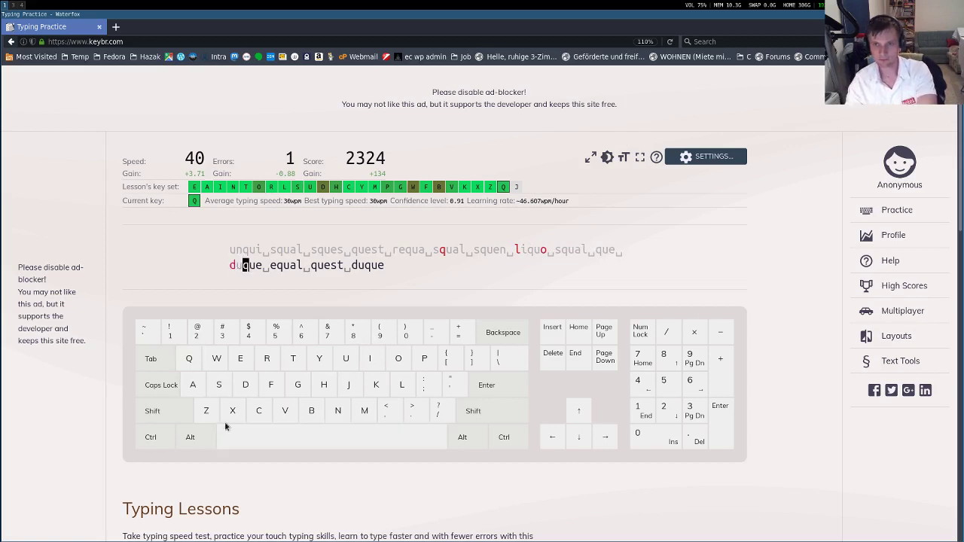
click(315, 339)
click(323, 263)
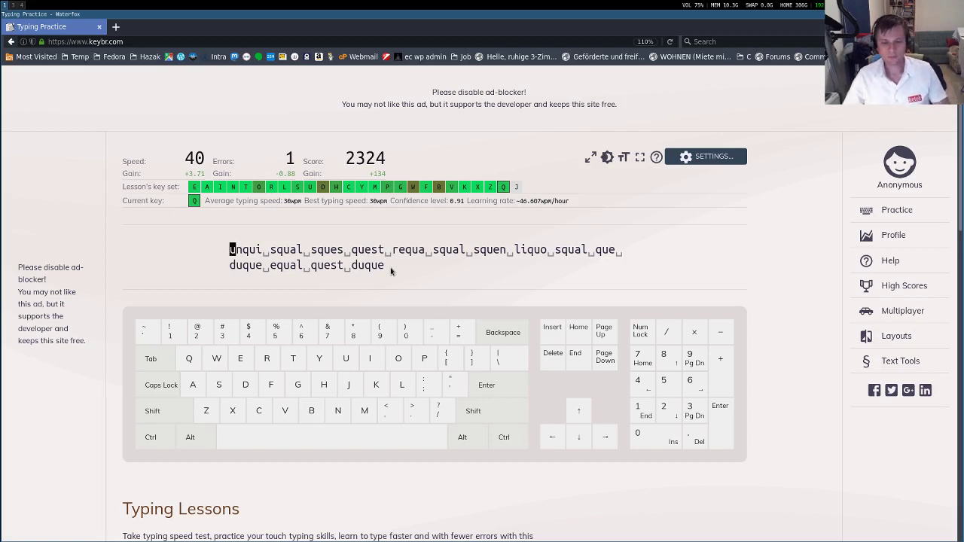
text(un)
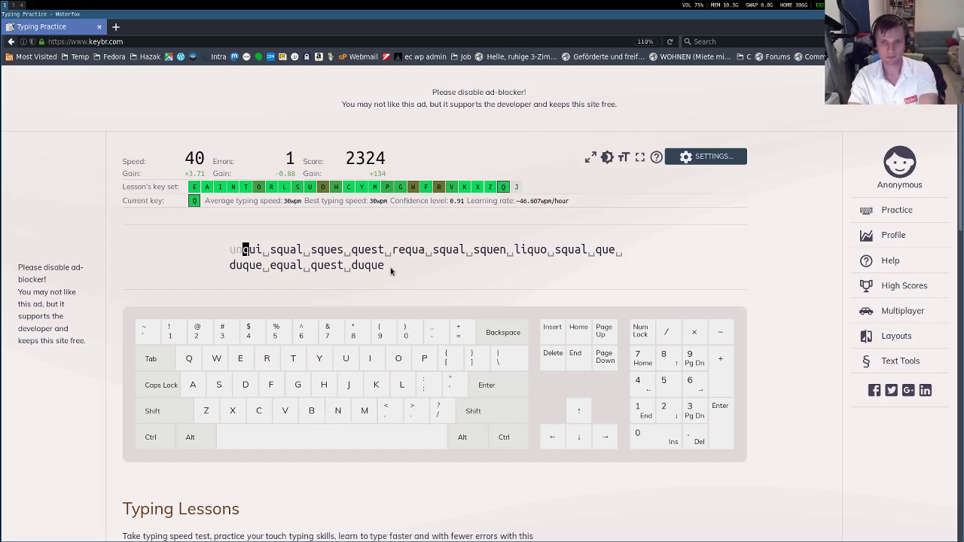
text(qui squal )
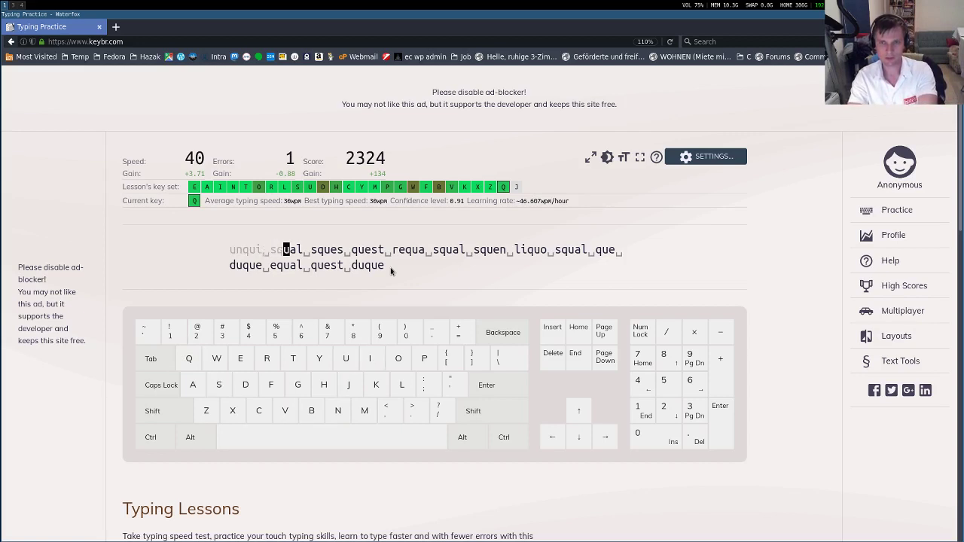
text(squeil)
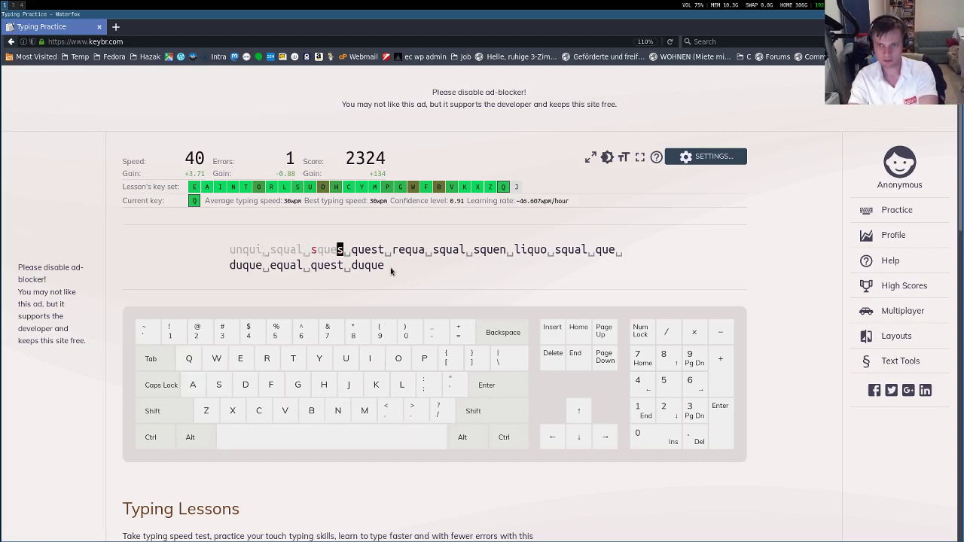
text(s)
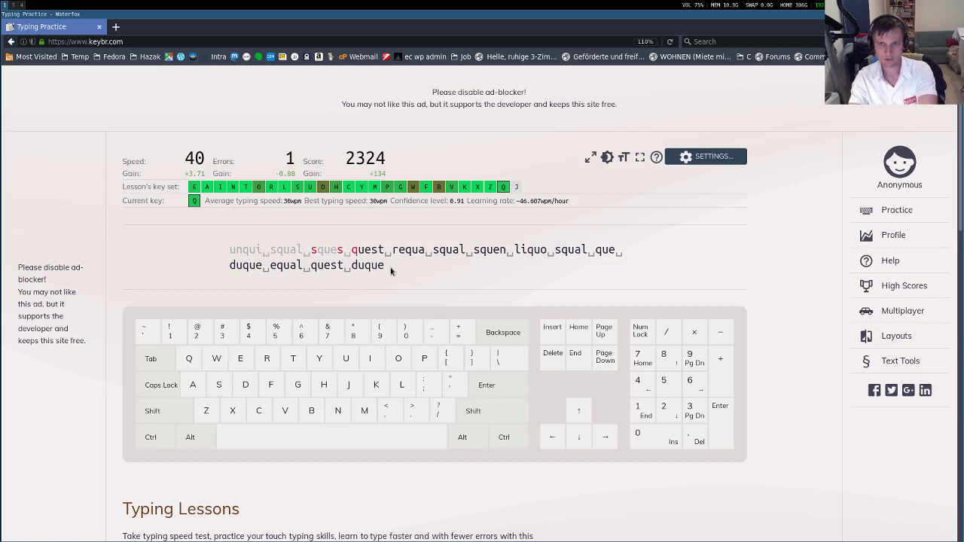
click(306, 318)
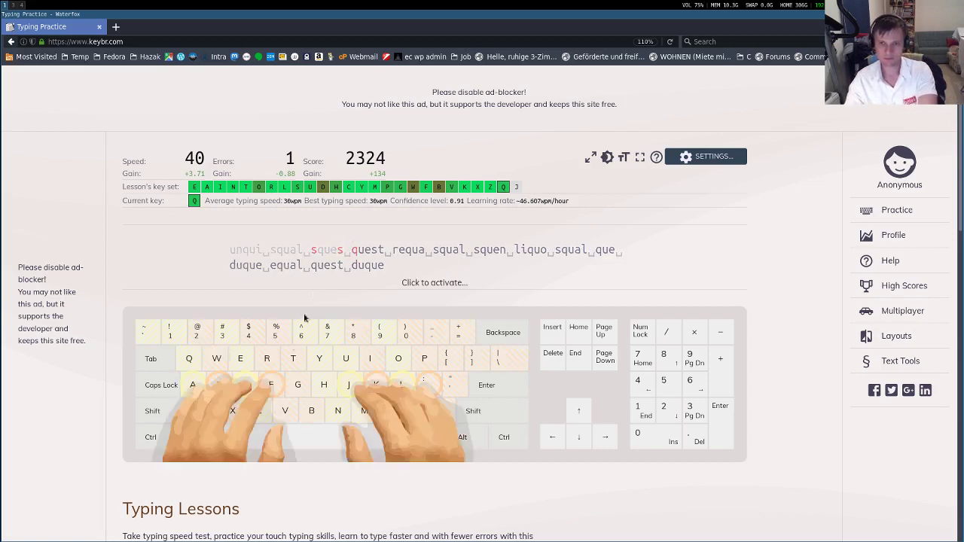
Restart the Q lesson and enter its text from "unqui squal sques quest" through "requa squal" and the start of "squen".
click(312, 265)
mouse_move(518, 194)
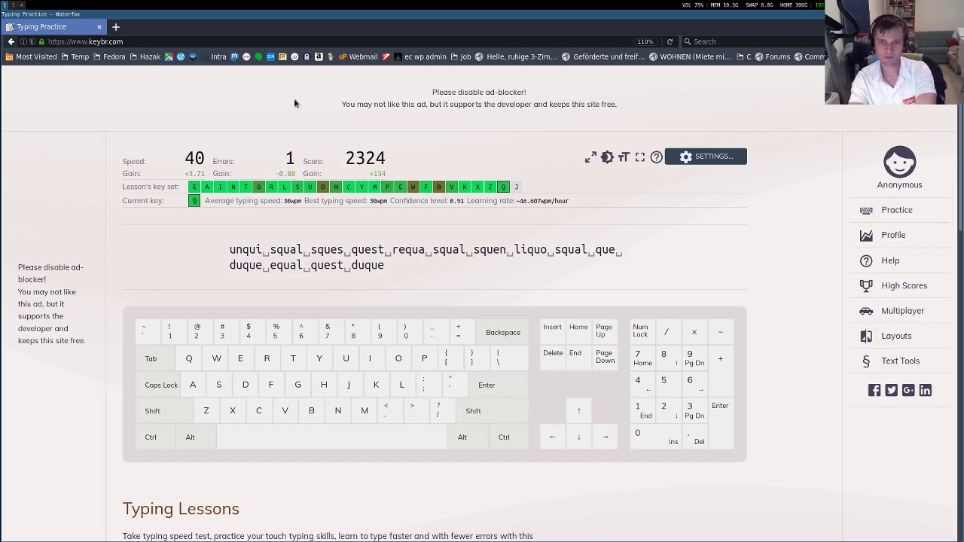
text(unqui )
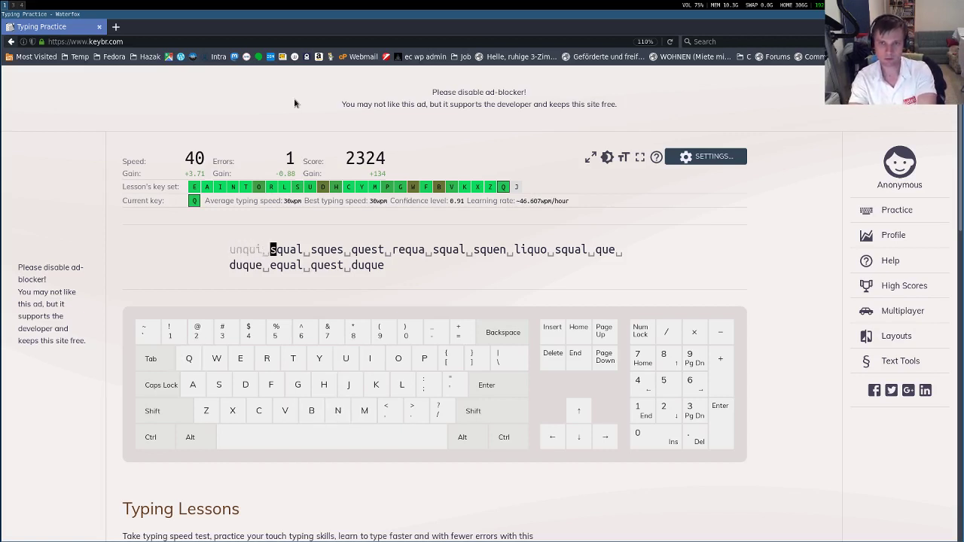
text(squa)
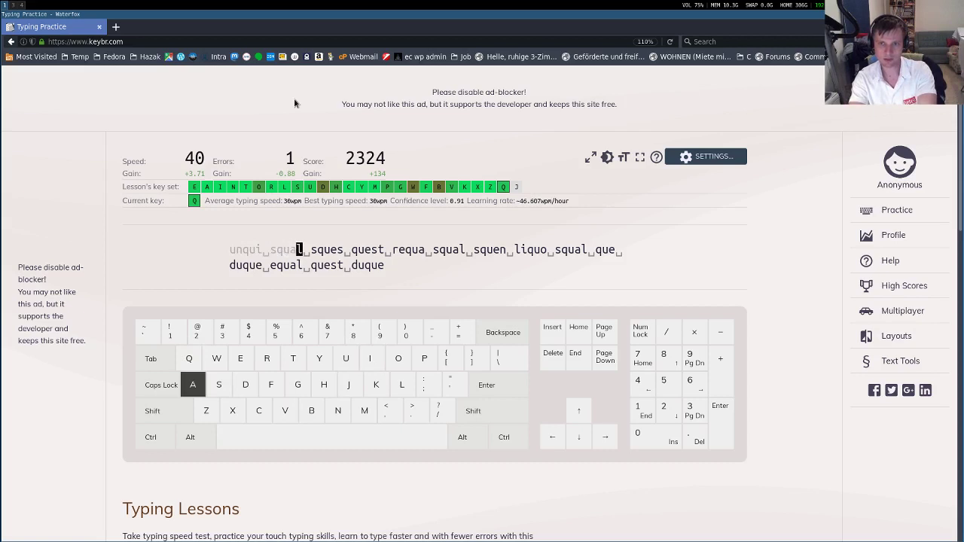
text(l sques ques)
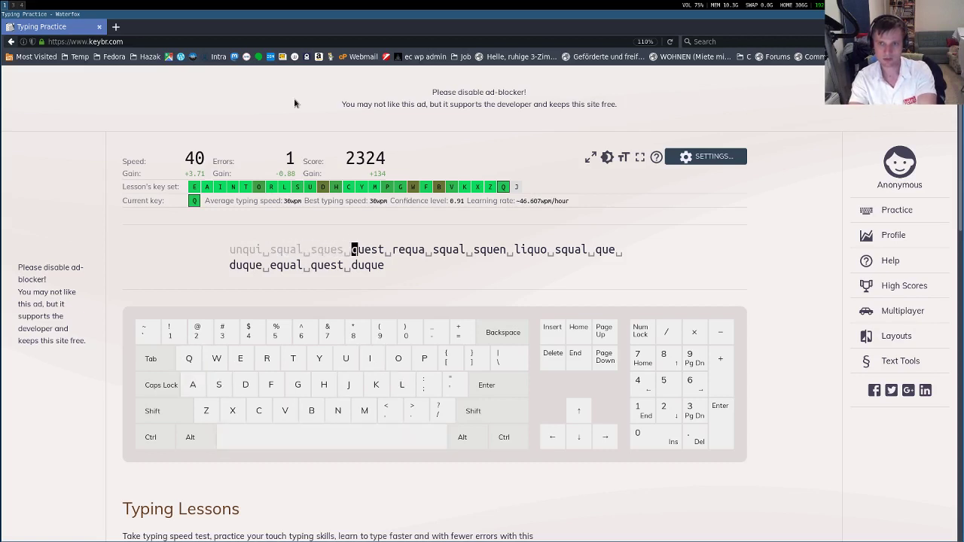
text(t requa s)
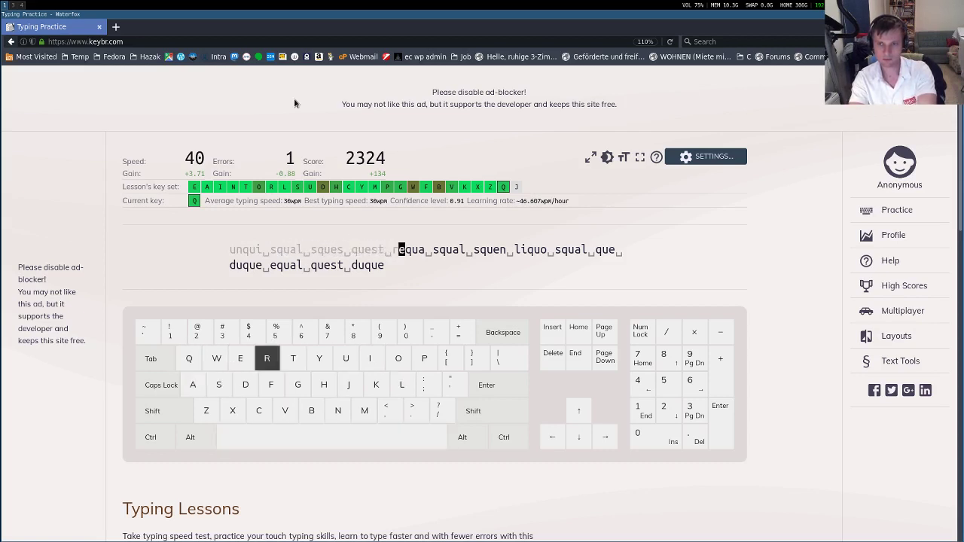
text(qual squ)
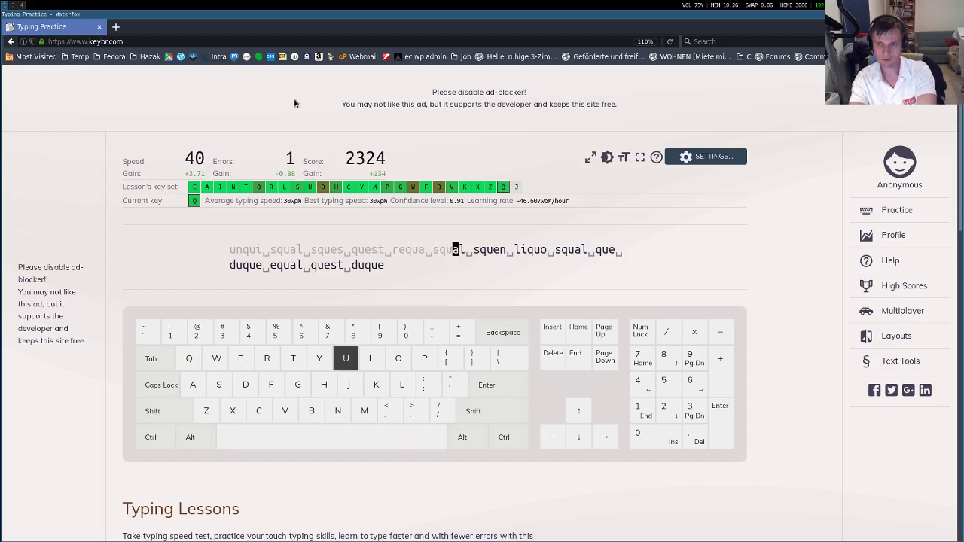
text(e)
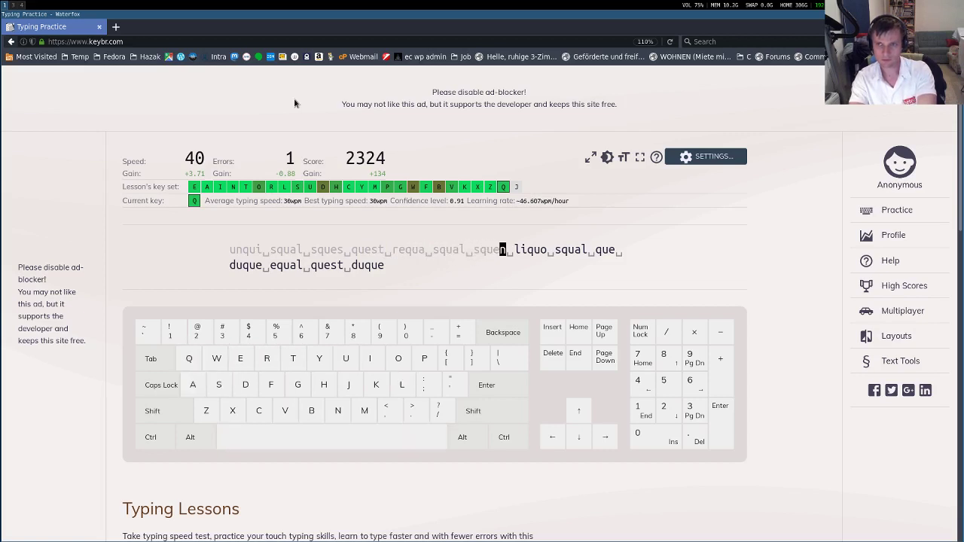
Complete the lesson by entering the remaining text from the end of "squen" through "liquo squal que duque equal quest duque".
text(n liquo s)
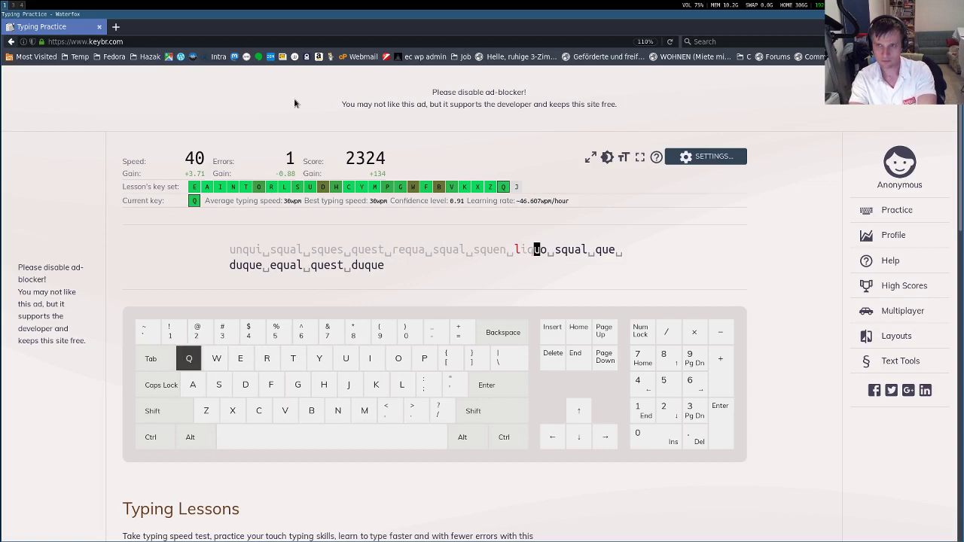
text(qual qu)
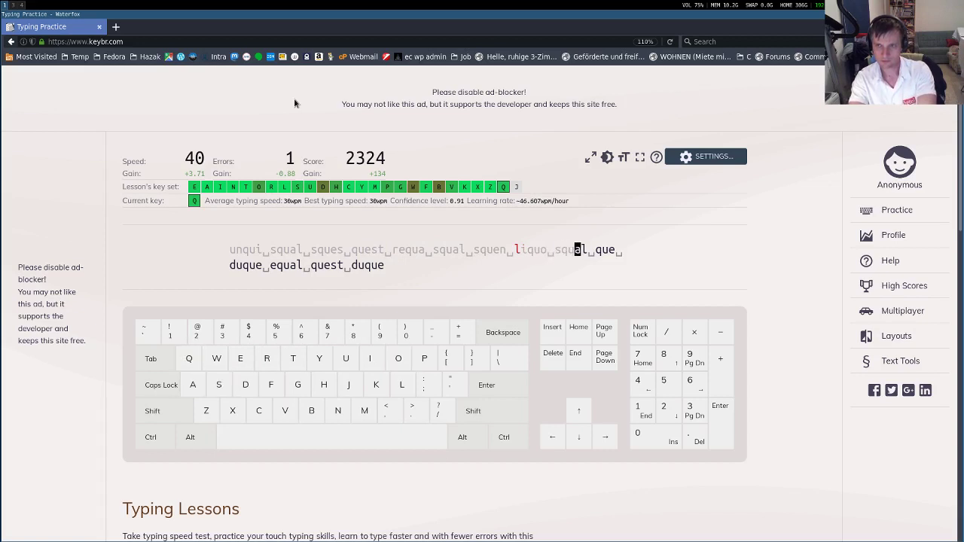
text(e duq)
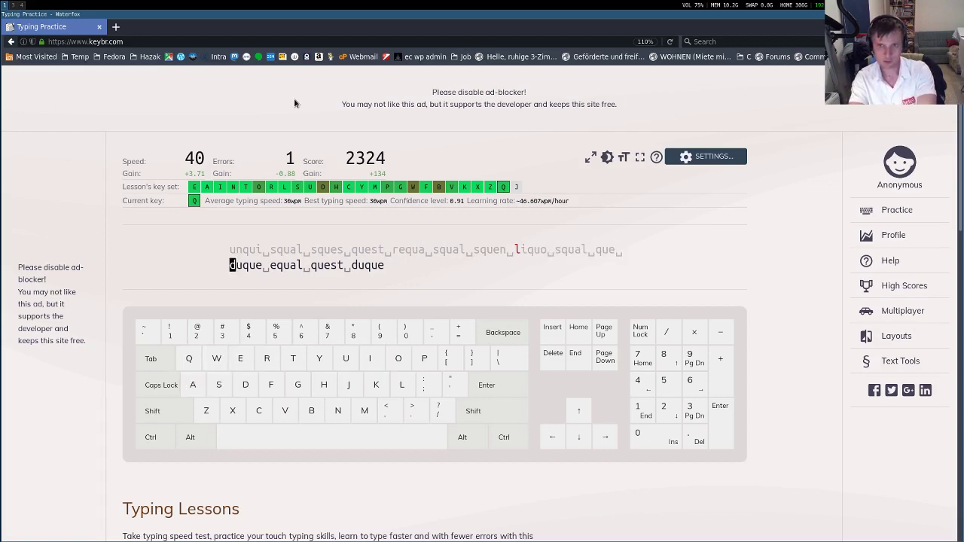
text(ue equal aques)
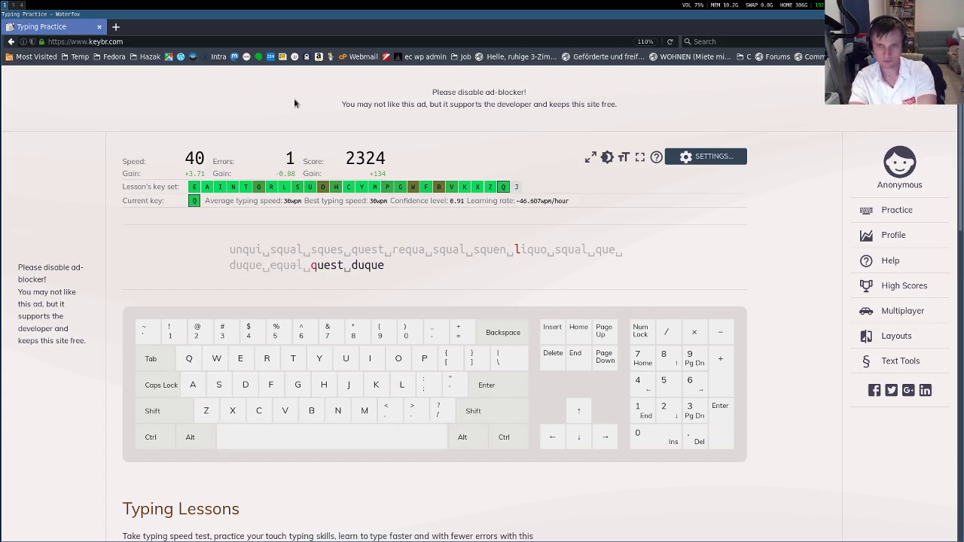
text(t duqu)
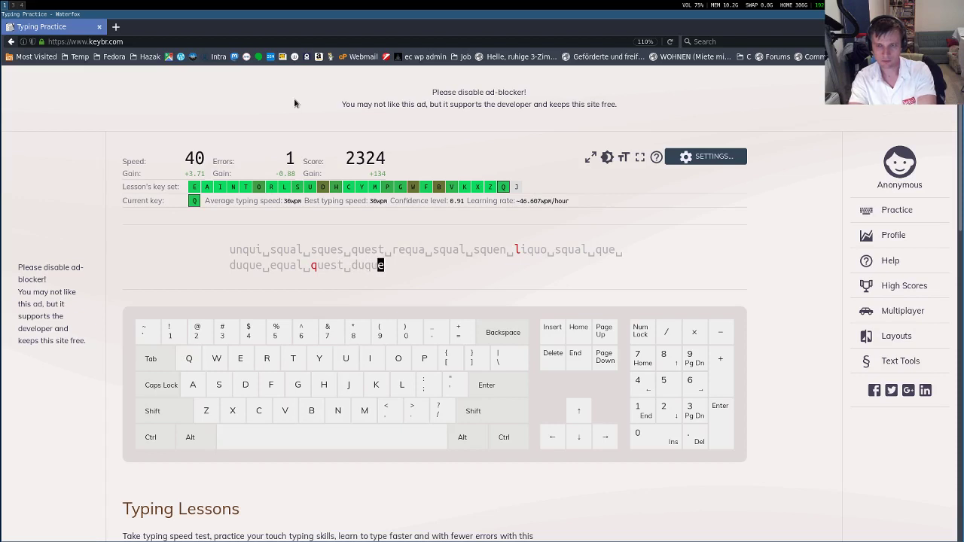
text(e)
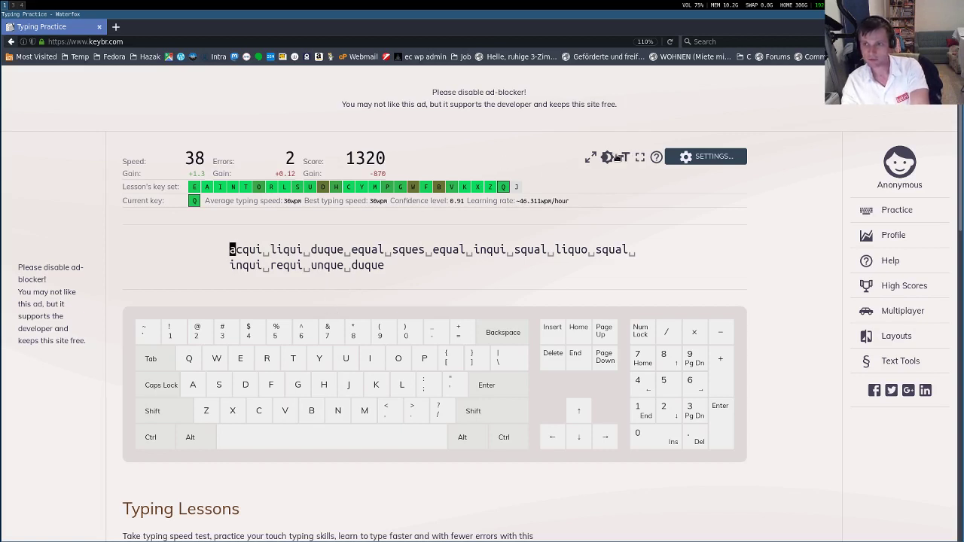
Preview guided lessons with punctuation characters and with capital letters, turn each option off again, and return to the practice lesson.
click(685, 157)
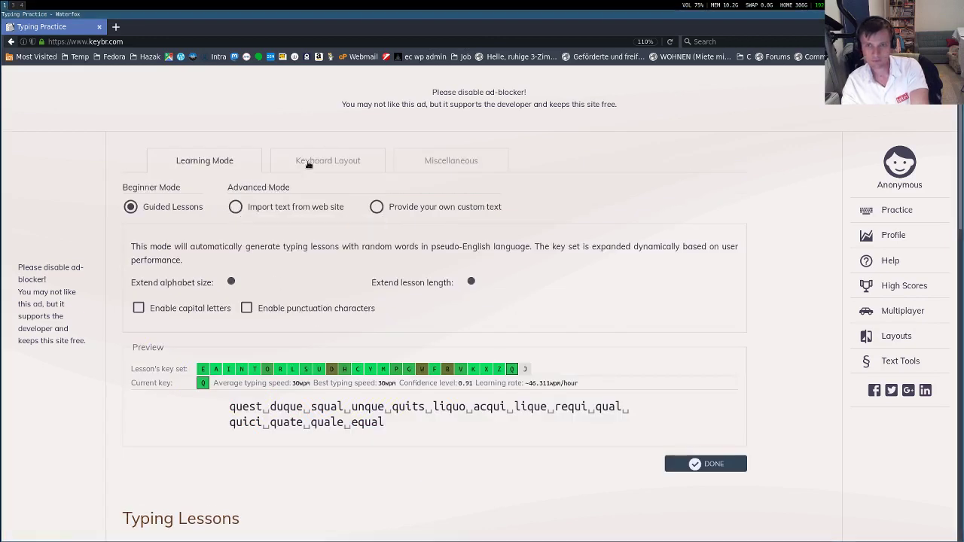
click(247, 308)
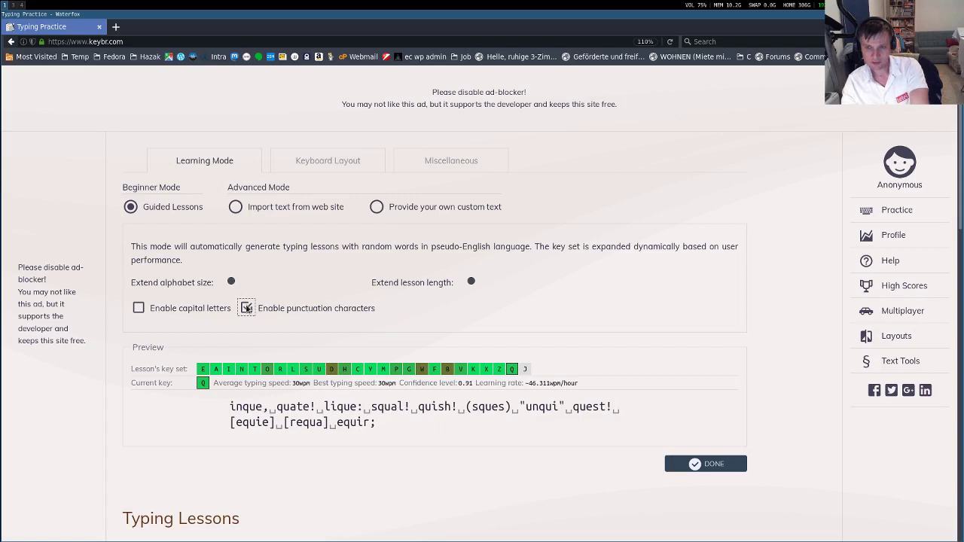
click(247, 308)
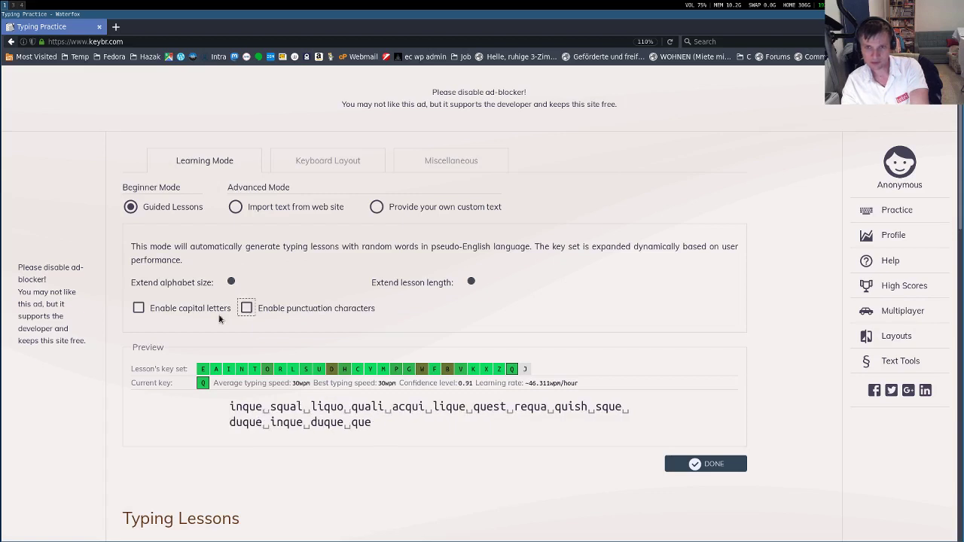
click(140, 310)
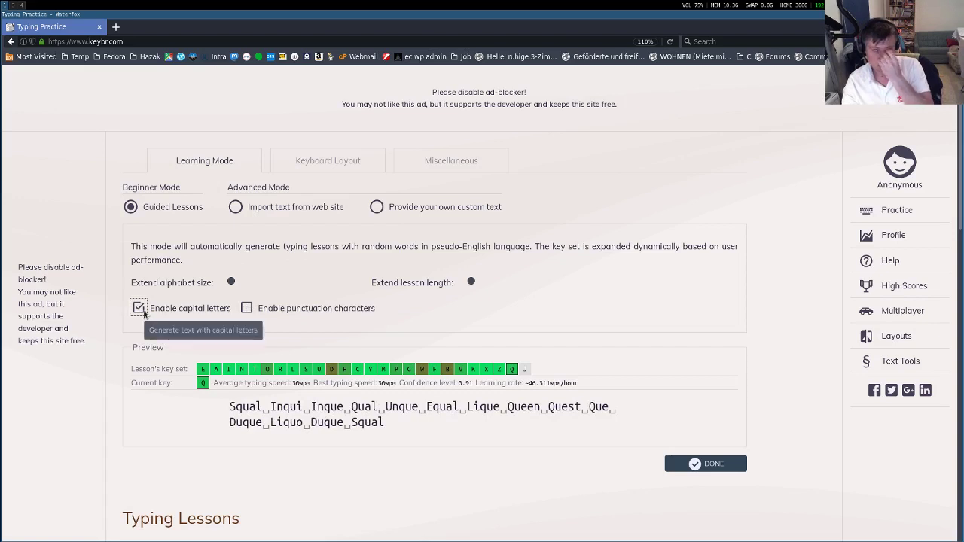
click(141, 310)
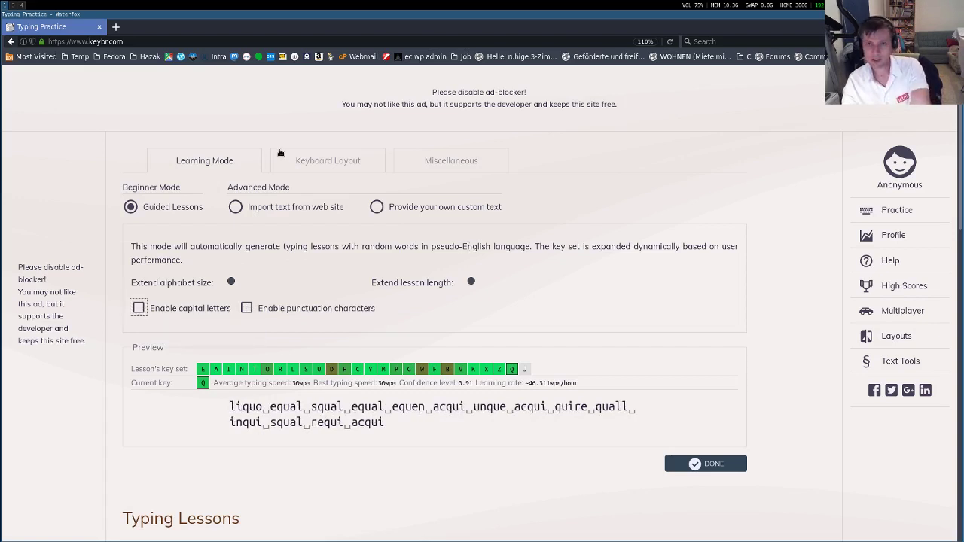
click(714, 463)
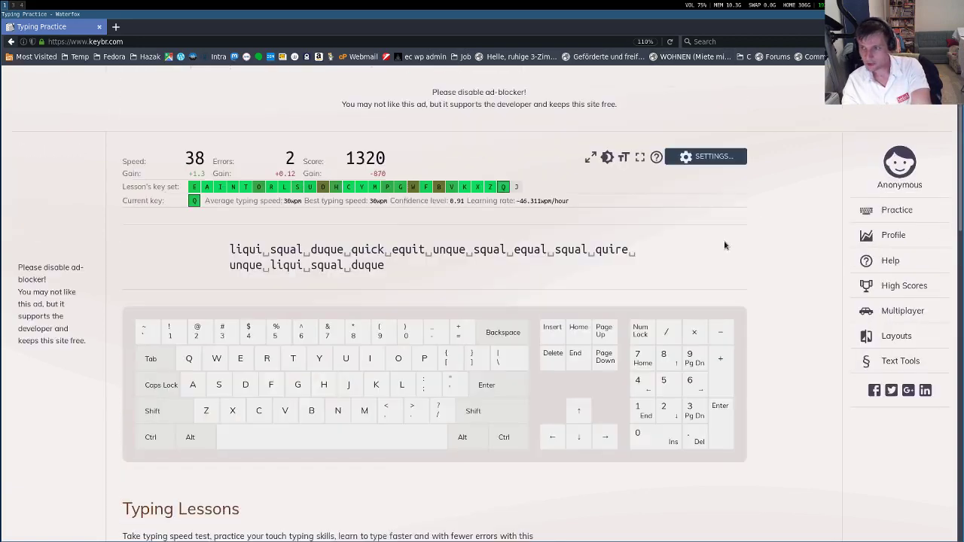
Open the profile and look over its charts, the Practicing Calendar, the all-time statistics and today's statistics.
click(893, 235)
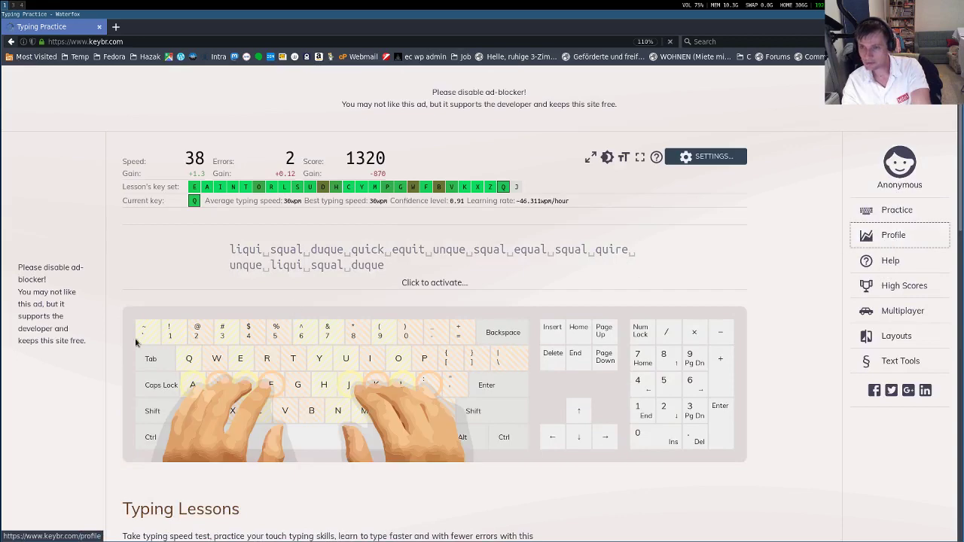
scroll(222, 348, down, 15)
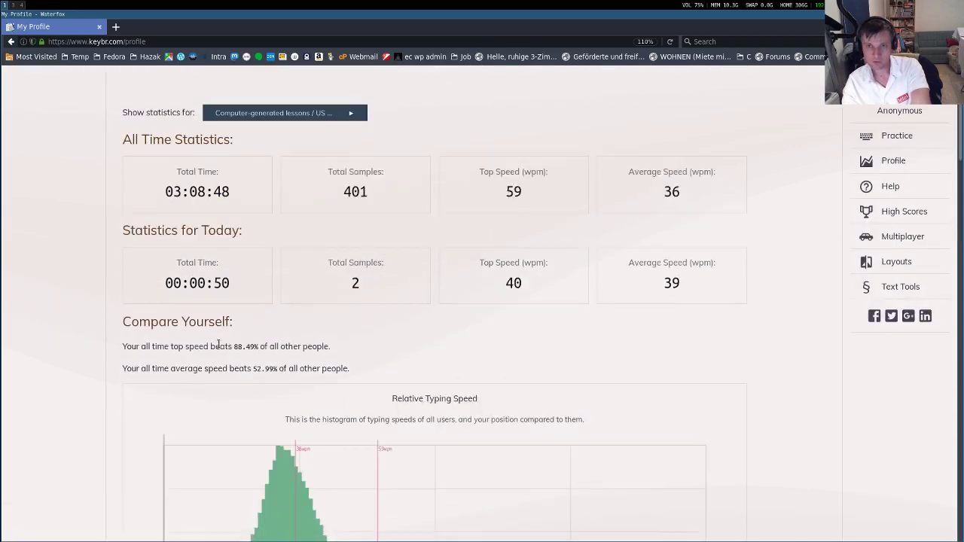
scroll(250, 355, down, 7)
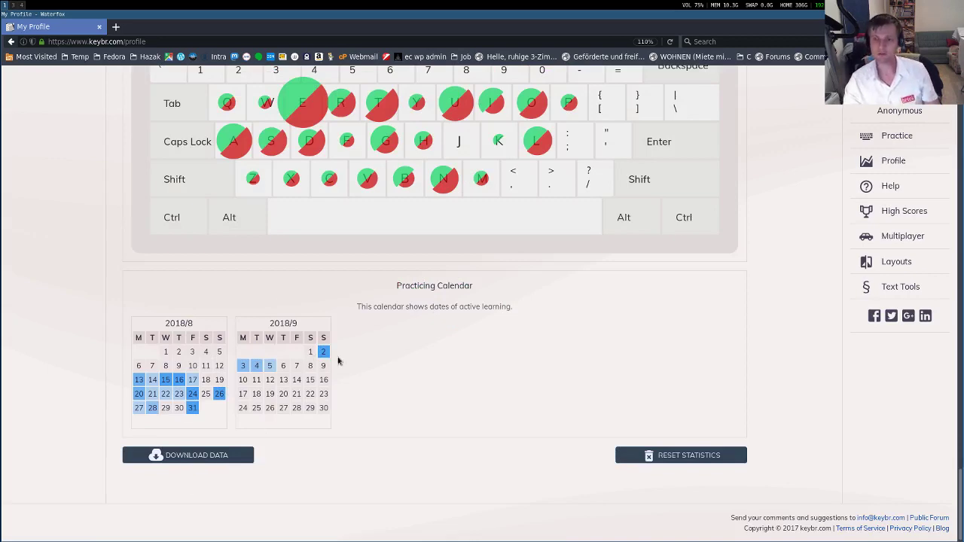
scroll(417, 357, up, 15)
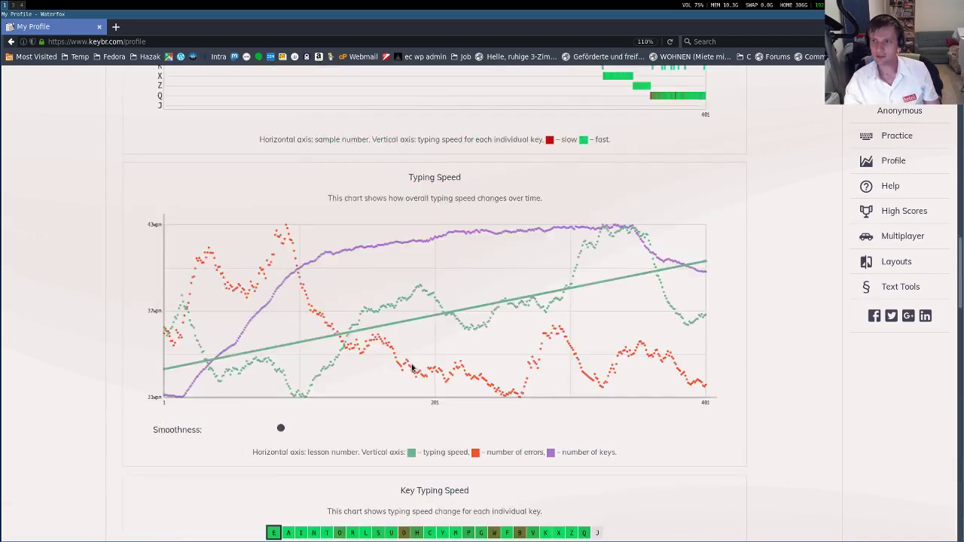
scroll(409, 366, up, 5)
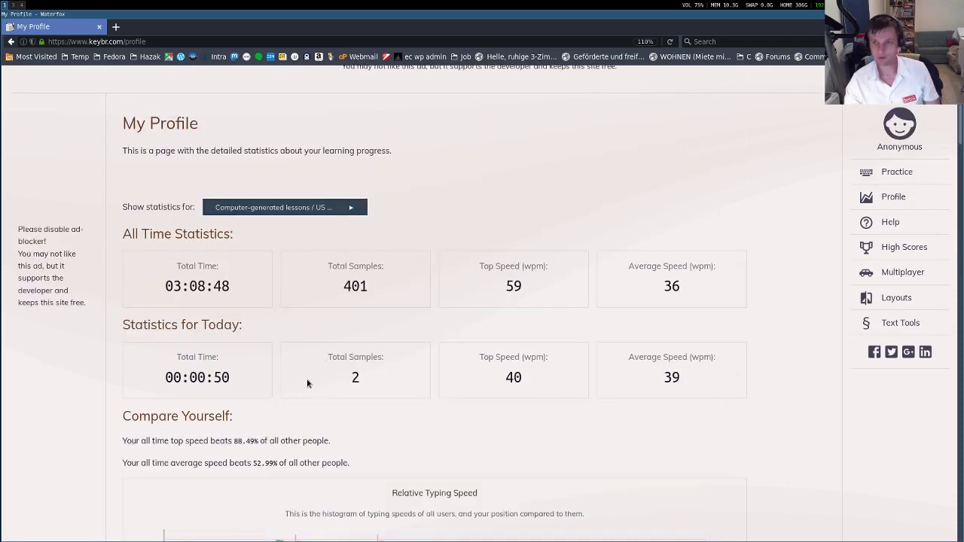
mouse_move(312, 377)
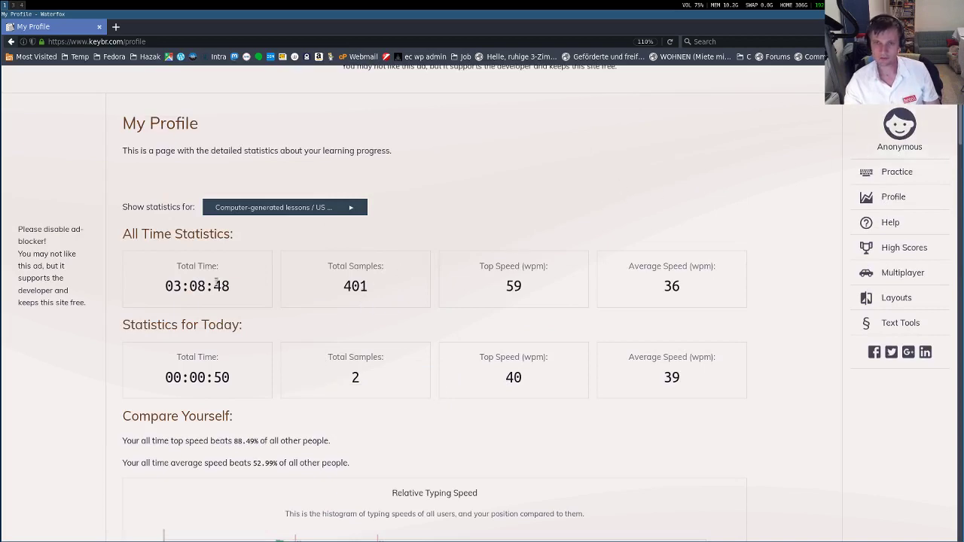
Examine the Typing Speed chart, the key histograms and the Practicing Calendar, down to the data download option.
scroll(297, 332, down, 10)
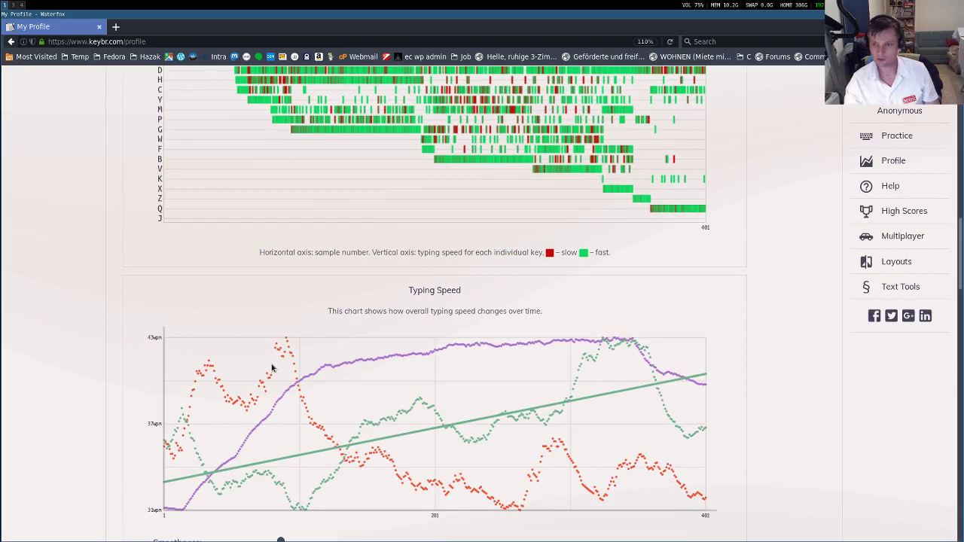
scroll(272, 367, down, 15)
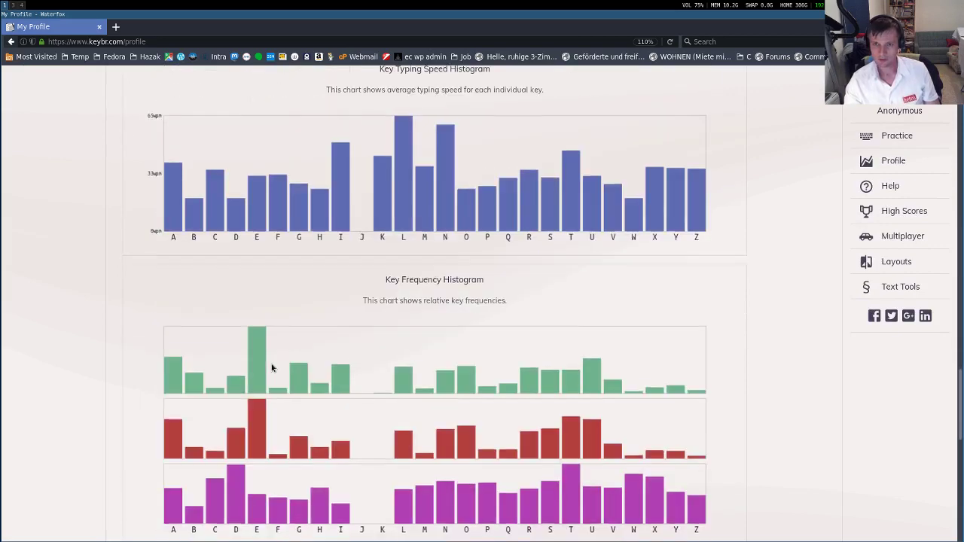
scroll(271, 367, down, 2)
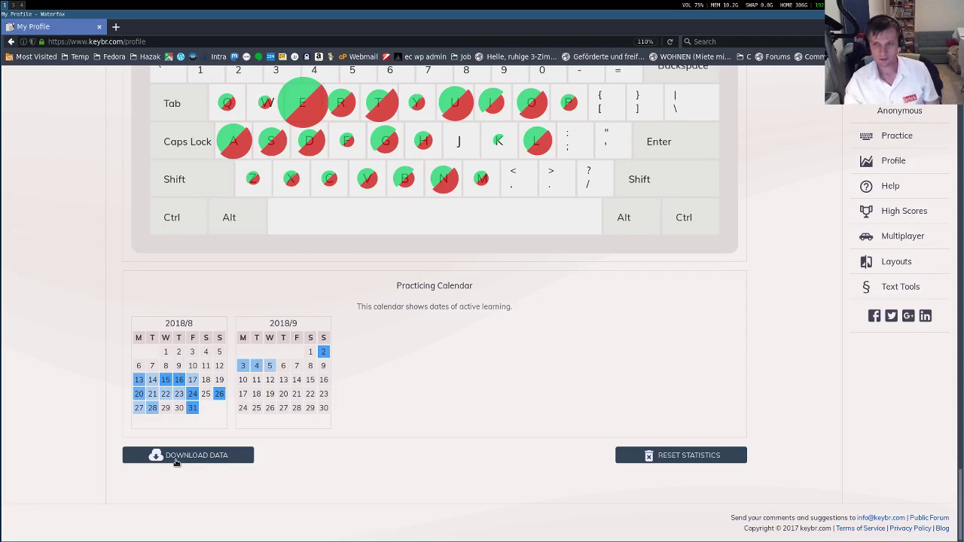
scroll(425, 435, up, 10)
scroll(416, 431, down, 10)
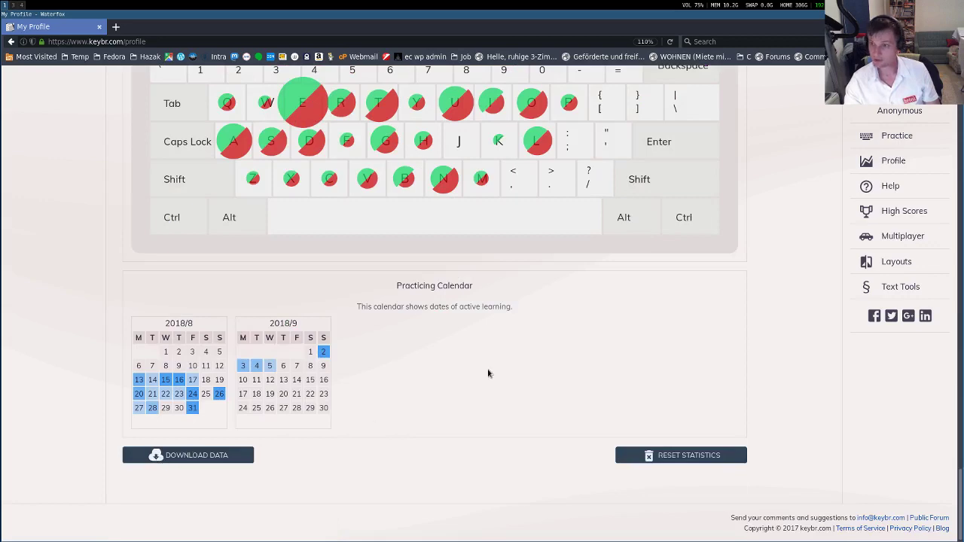
Review the Learning Progress Overview and Relative Typing Speed charts, revisit the data download option, and return to the start of the profile.
scroll(493, 380, up, 10)
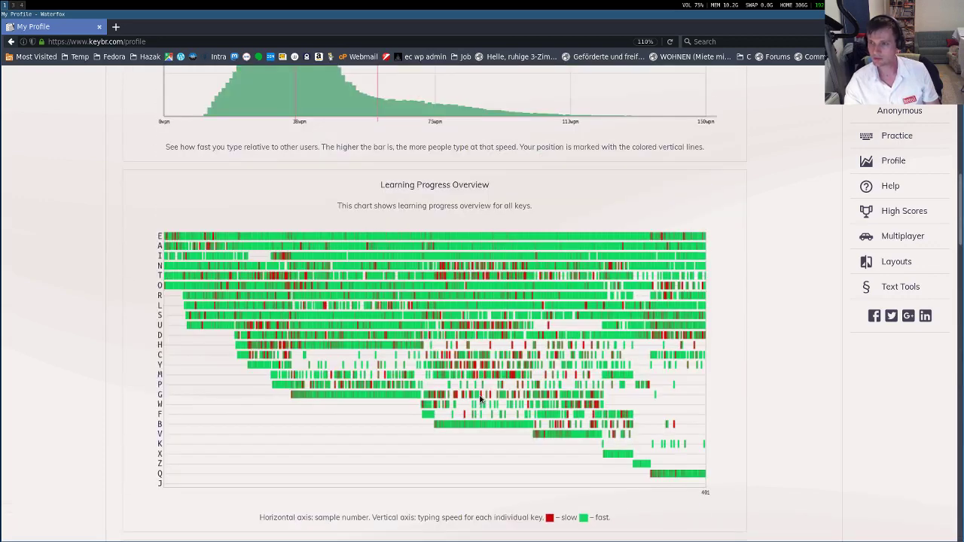
scroll(480, 399, up, 5)
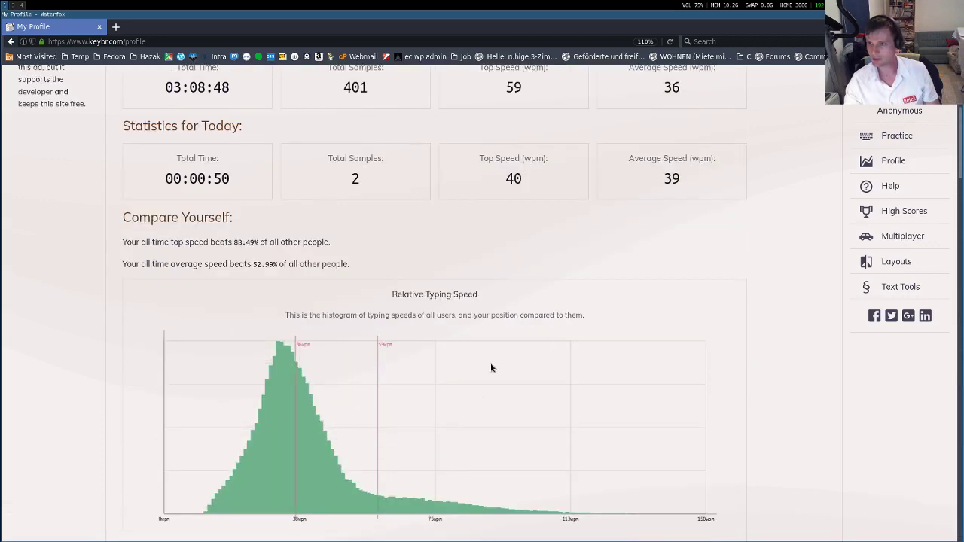
scroll(490, 373, up, 3)
scroll(493, 374, down, 7)
scroll(493, 375, down, 15)
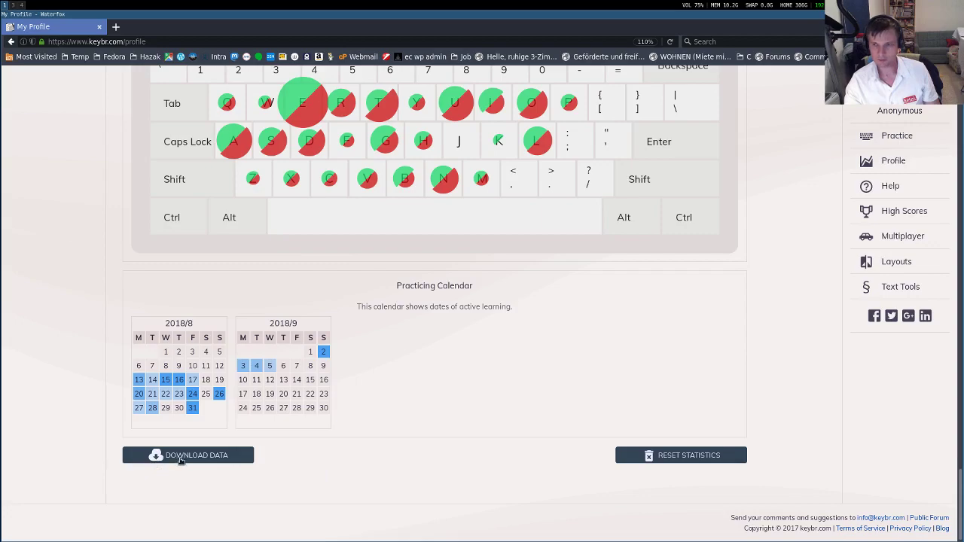
scroll(346, 451, up, 4)
scroll(350, 473, up, 15)
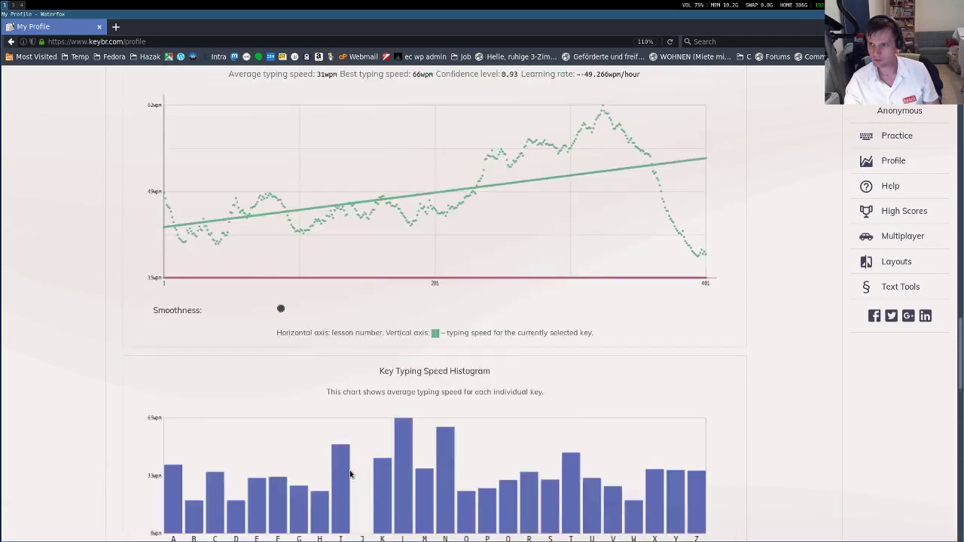
scroll(349, 474, up, 10)
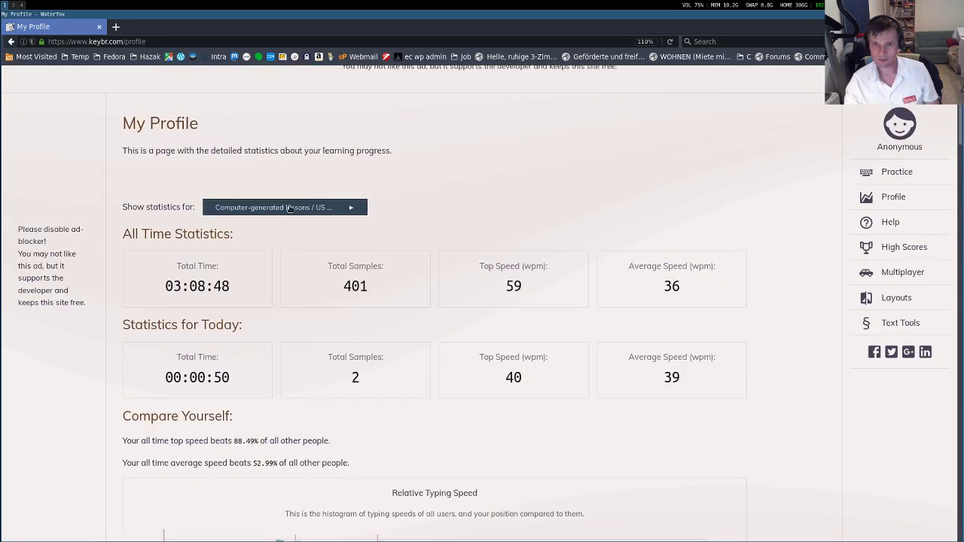
scroll(280, 246, up, 1)
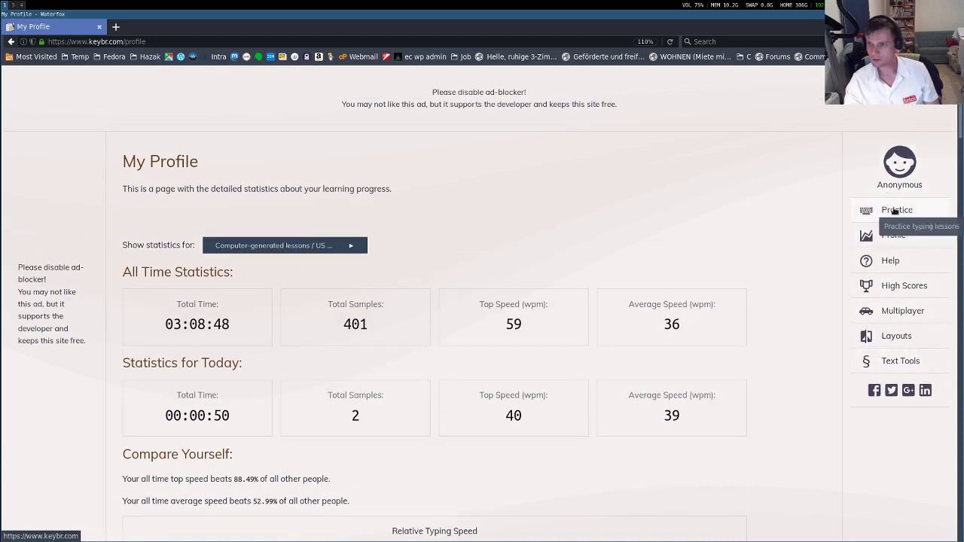
Examine the profile's overall and daily statistics, Relative Typing Speed, Typing Speed and key charts, frequency heatmap and Practicing Calendar.
scroll(589, 339, down, 4)
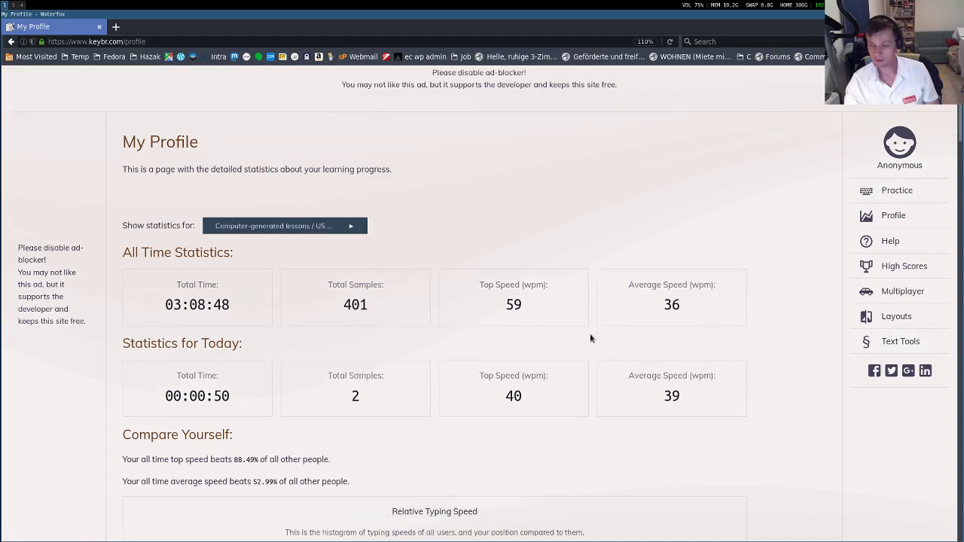
scroll(527, 380, down, 20)
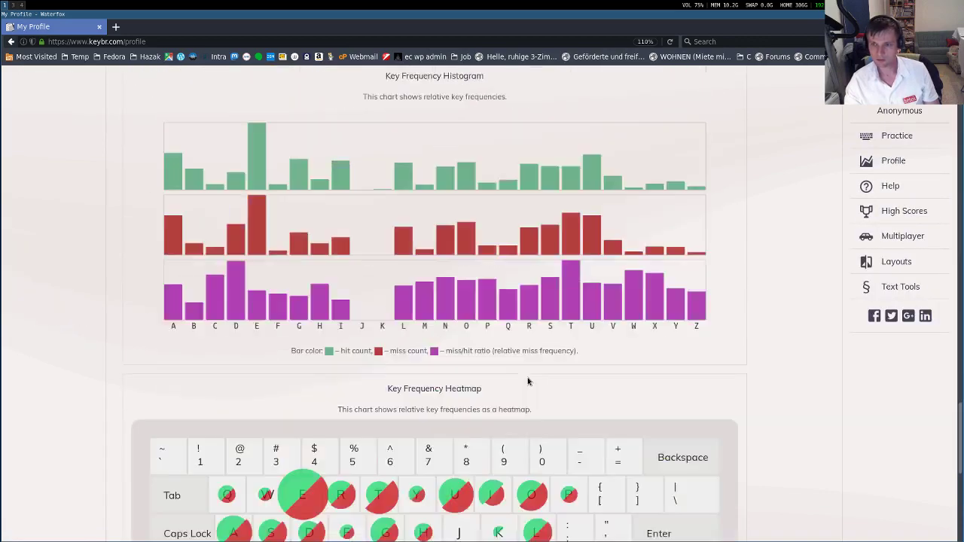
scroll(527, 381, down, 3)
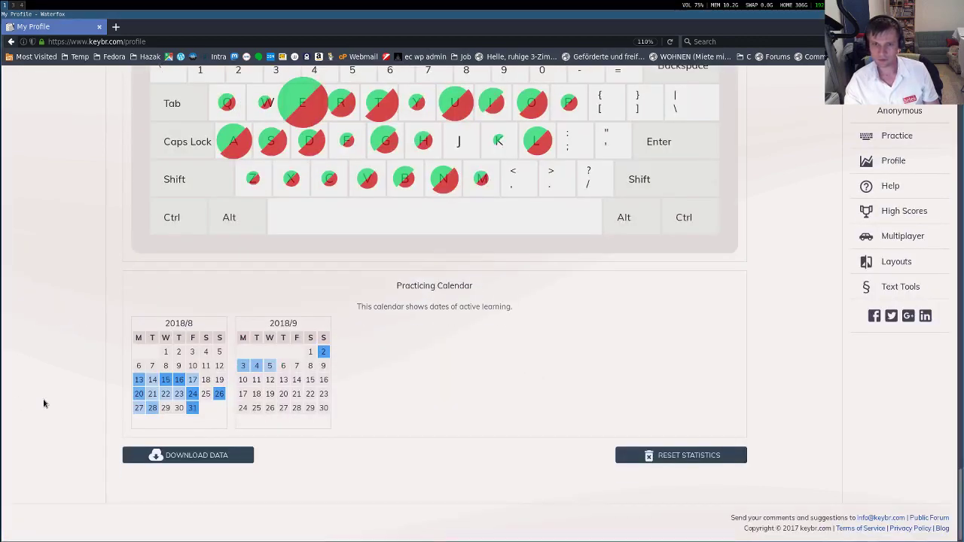
scroll(121, 451, up, 15)
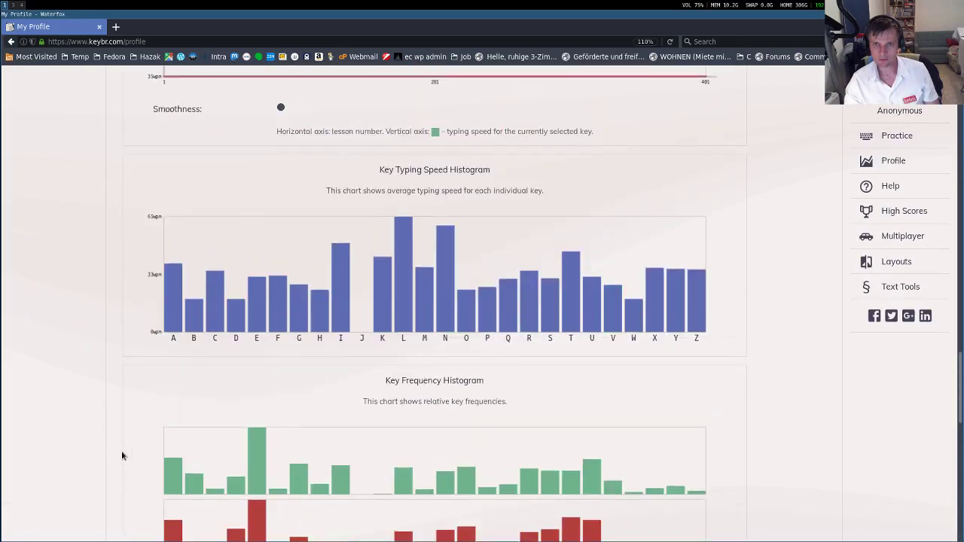
scroll(121, 451, up, 12)
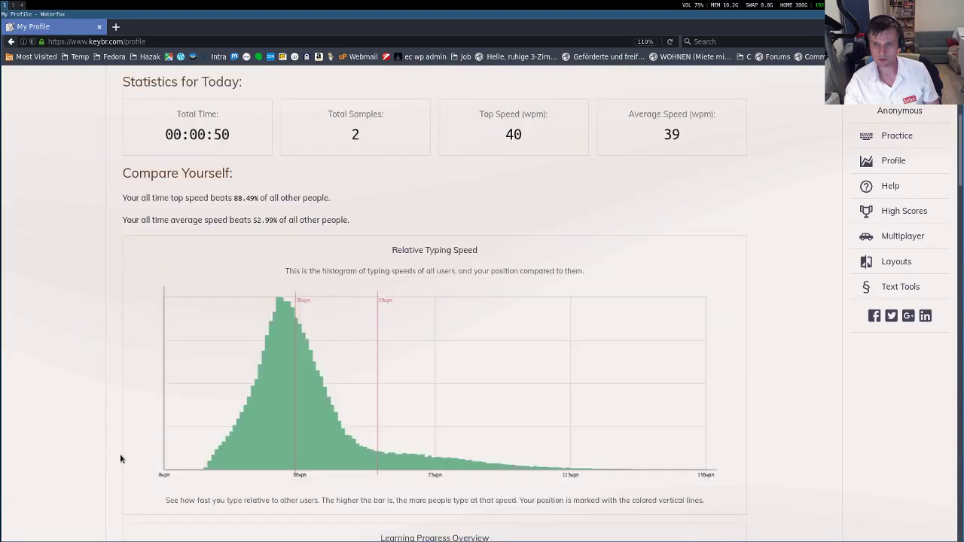
scroll(125, 455, up, 4)
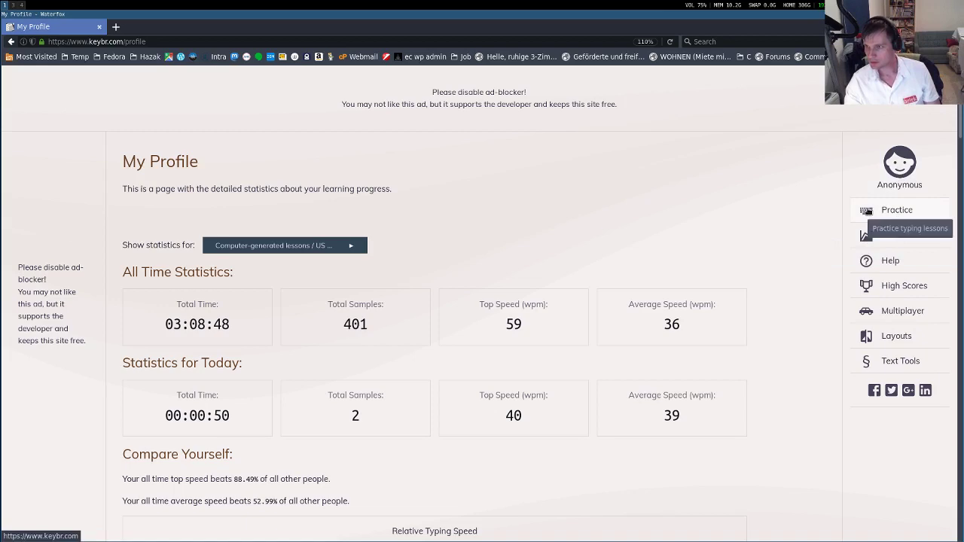
scroll(753, 263, down, 20)
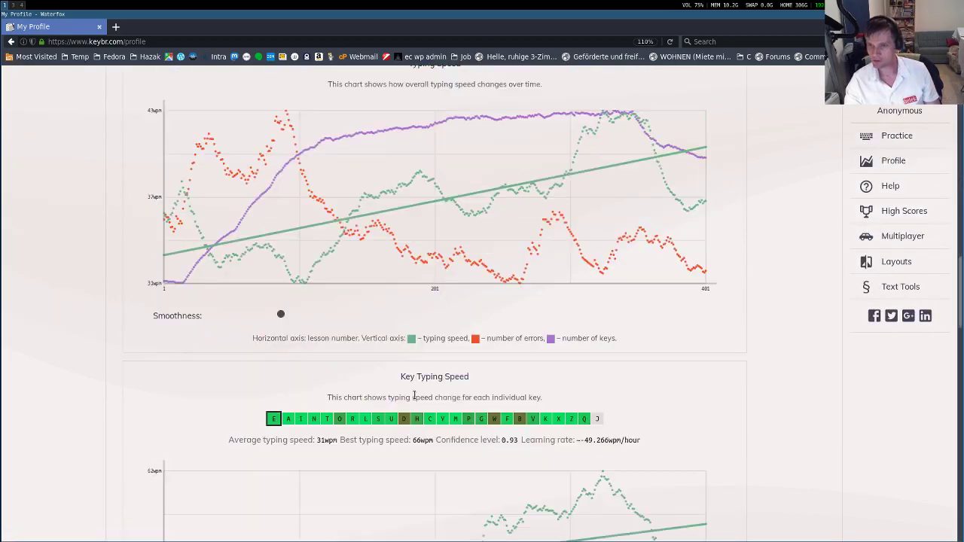
scroll(276, 433, down, 3)
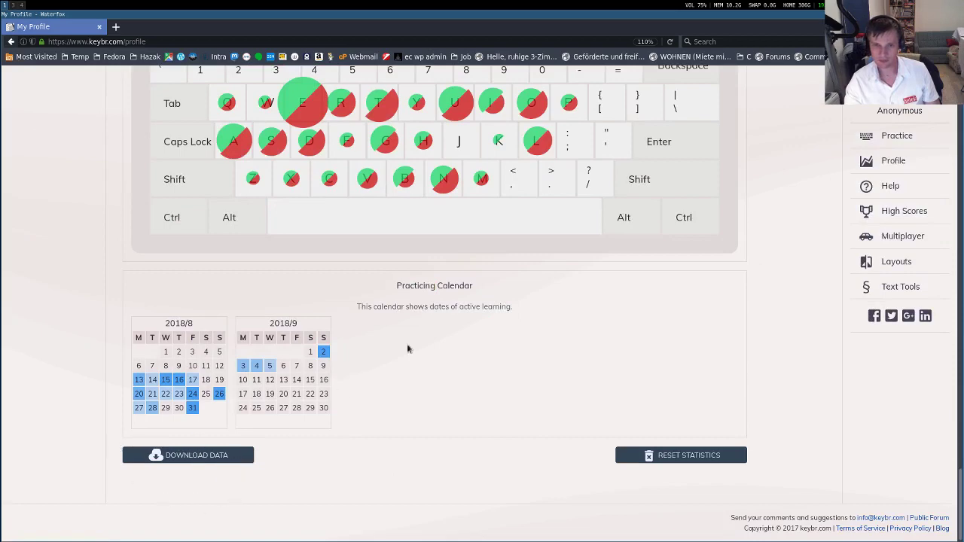
scroll(410, 348, up, 12)
scroll(535, 346, up, 15)
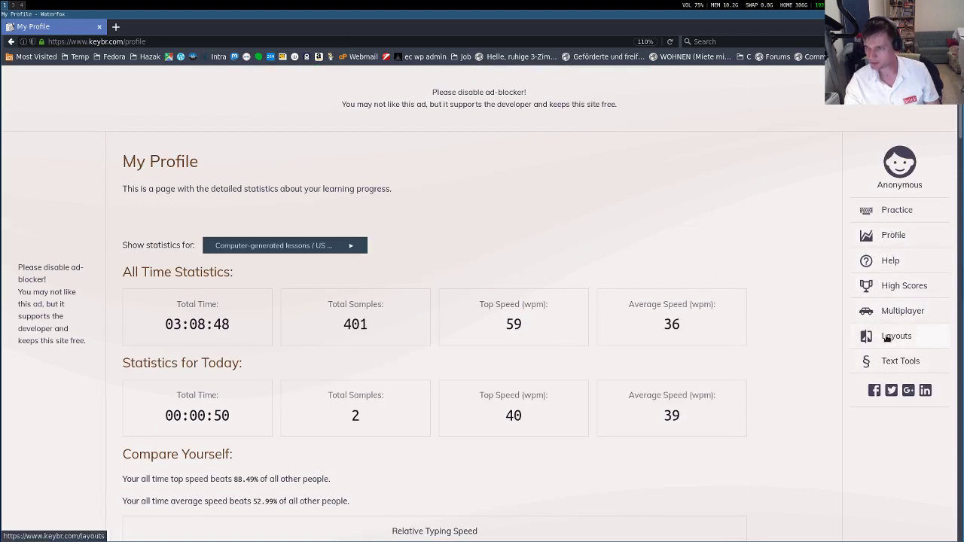
Return to the typing practice lesson and inspect the statistics of the V key in the lesson's key set.
click(900, 213)
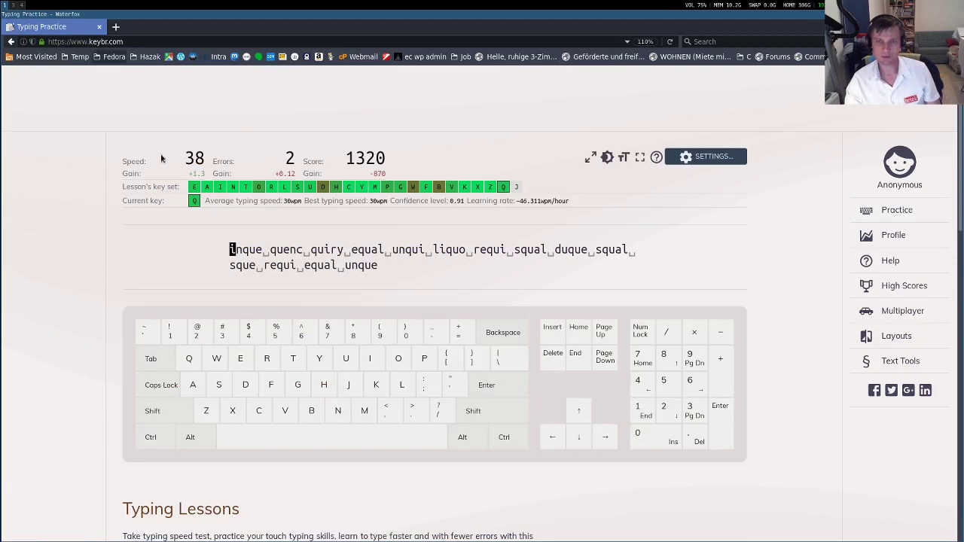
scroll(316, 299, down, 1)
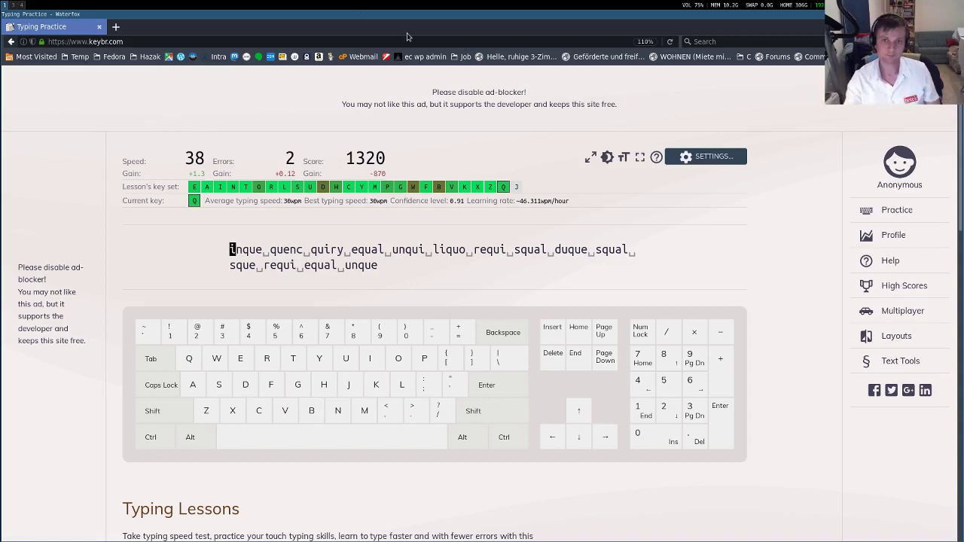
mouse_move(453, 187)
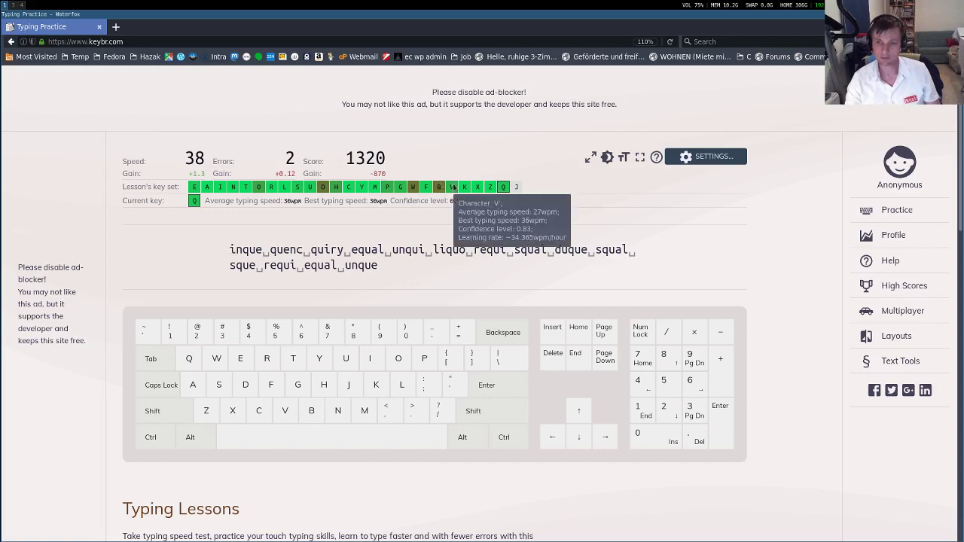